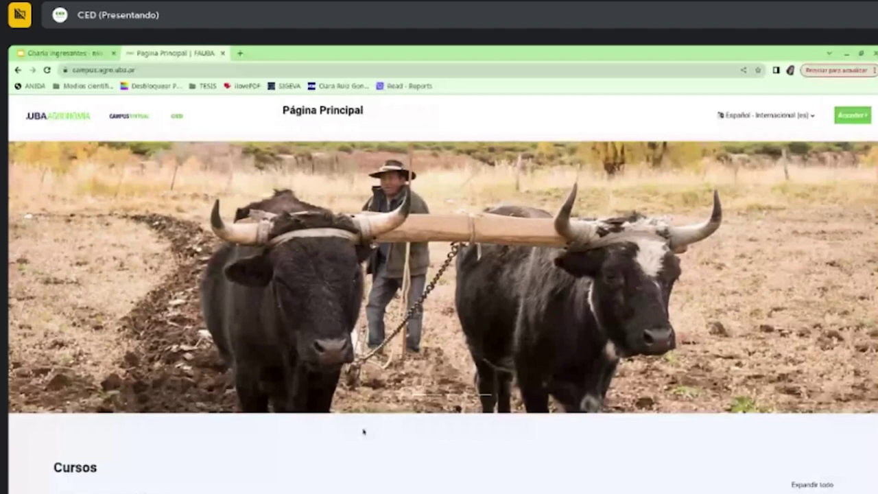
Step: Sign in to the virtual campus with the username and password already filled in on the access form
click(856, 120)
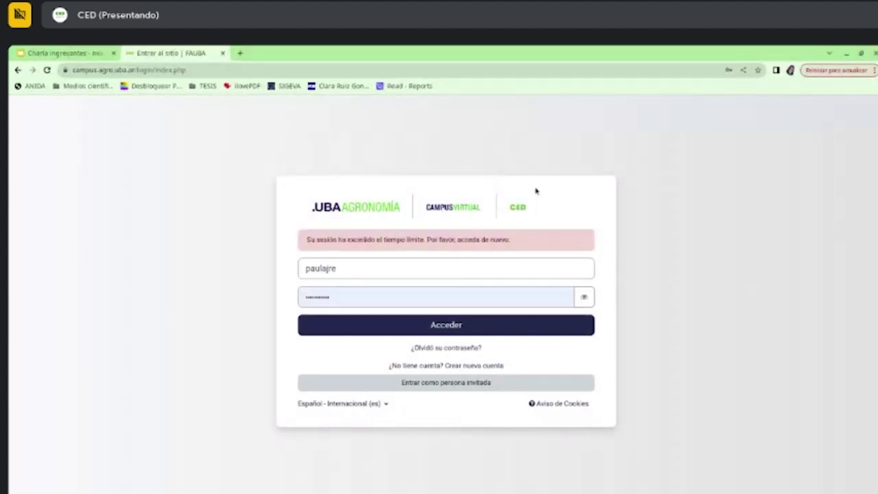
click(450, 330)
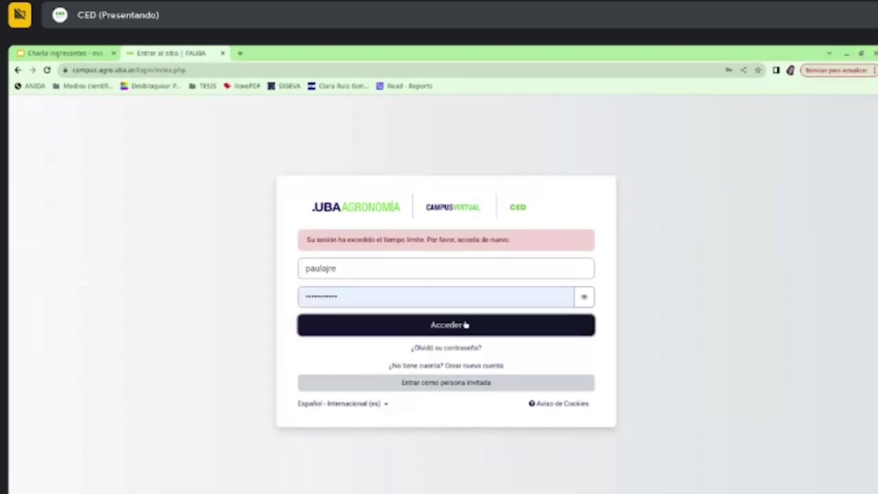
click(465, 326)
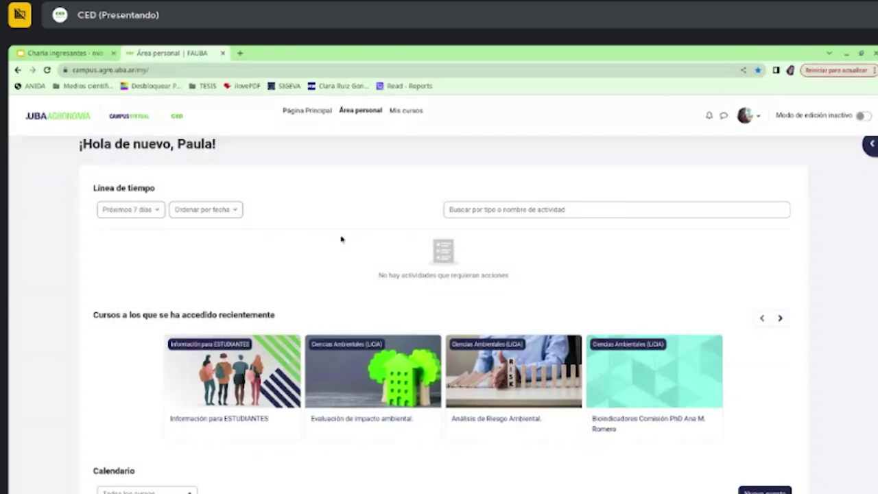
Step: Open the Ciencias Ambientales (LiCiA) category under Carreras de Grado from the campus main page
click(312, 118)
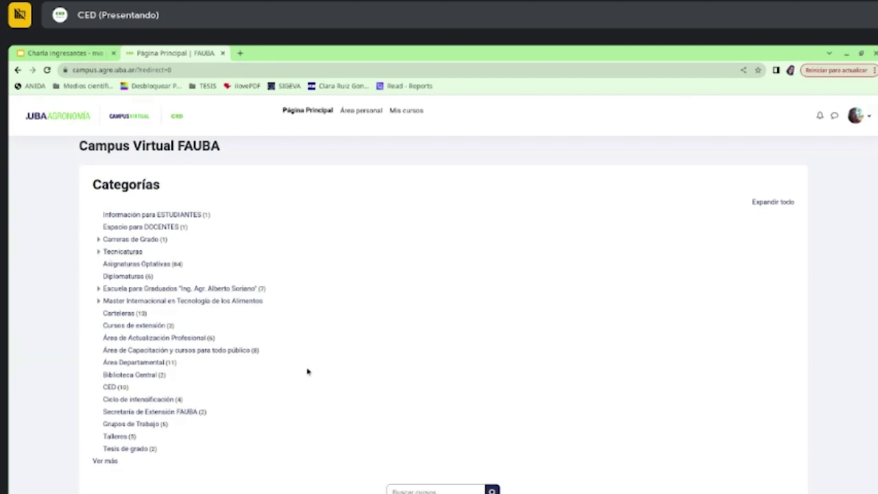
click(99, 240)
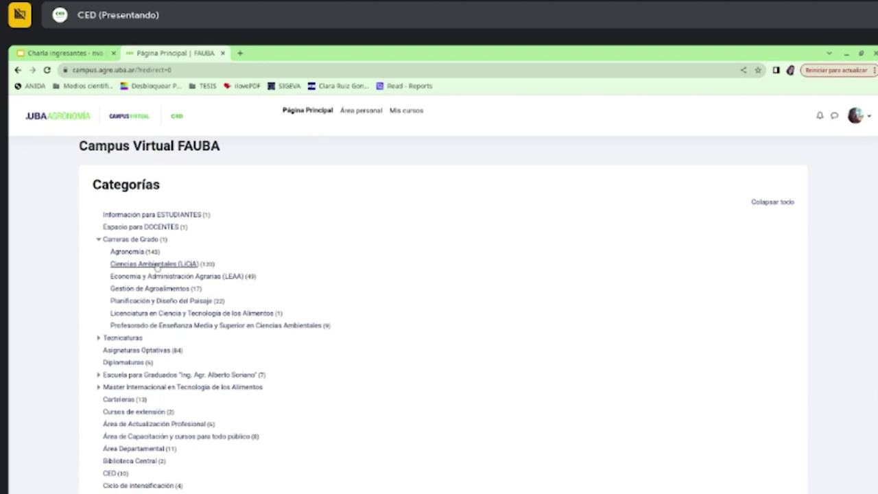
drag(155, 264, 479, 250)
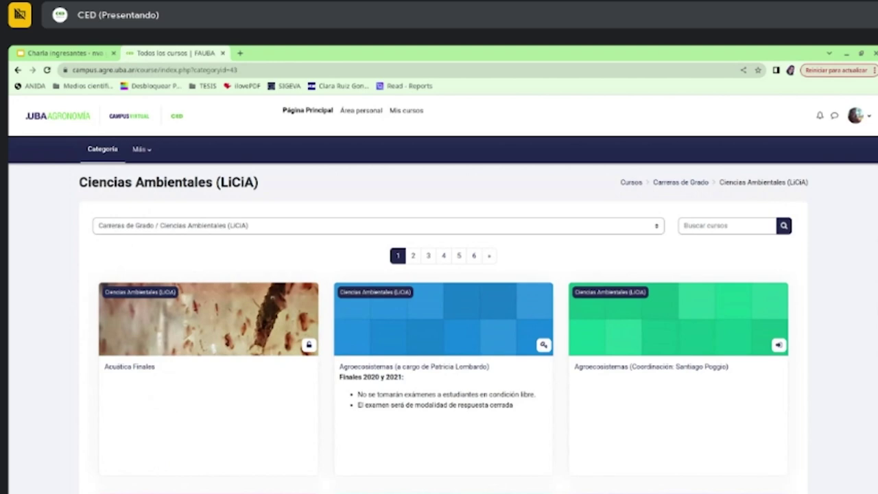
Step: Examine the course cards in the Ciencias Ambientales (LiCiA) category, including their titles, descriptions and access icons
scroll(442, 329, down, 1)
scroll(443, 329, down, 9)
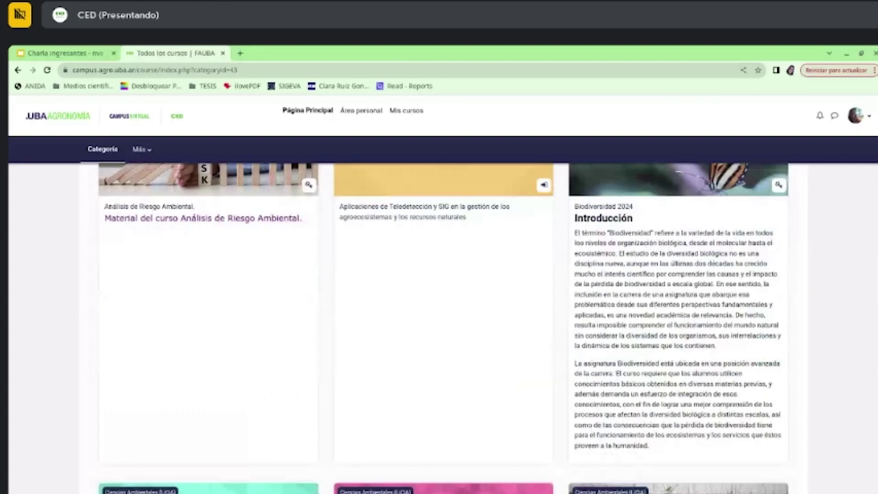
scroll(443, 329, up, 10)
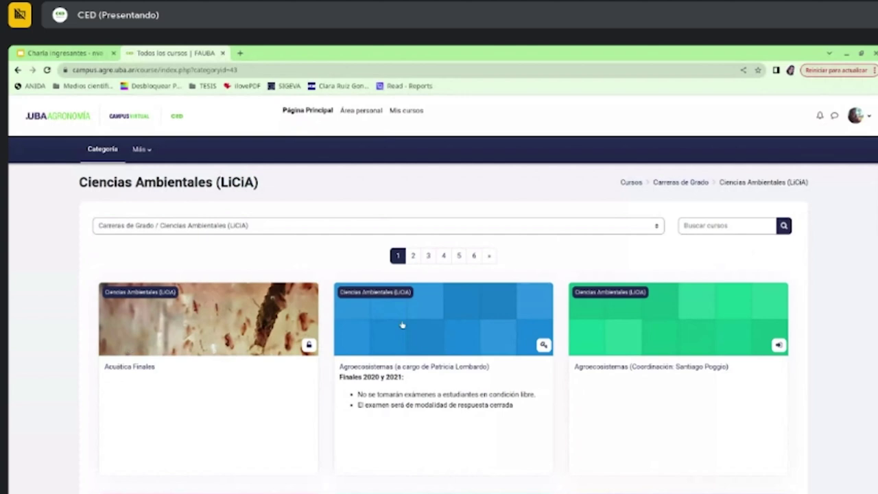
scroll(439, 309, down, 1)
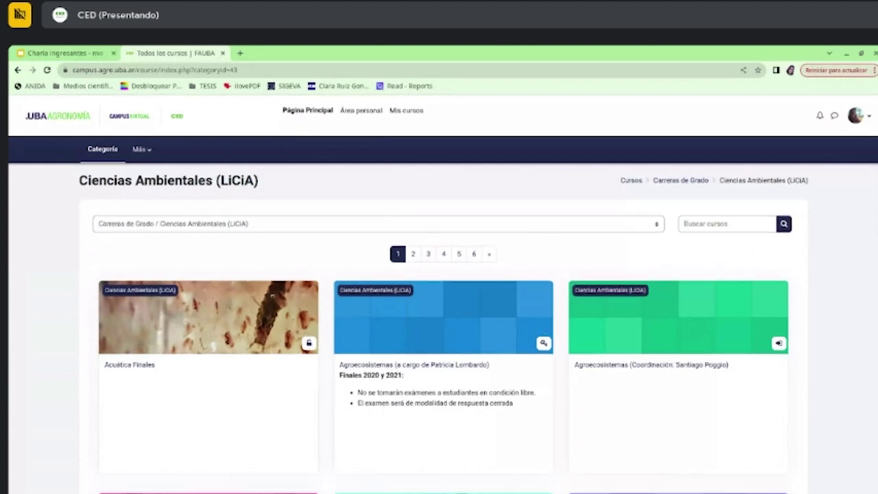
scroll(439, 308, down, 2)
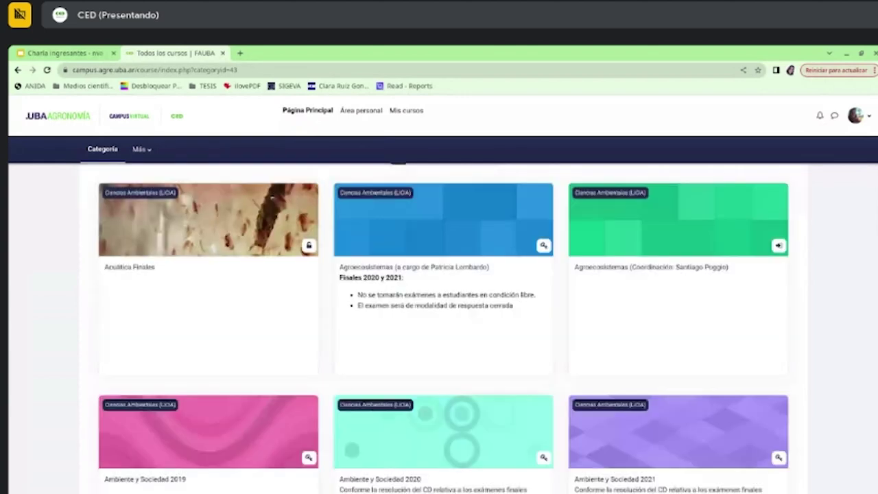
scroll(394, 336, up, 1)
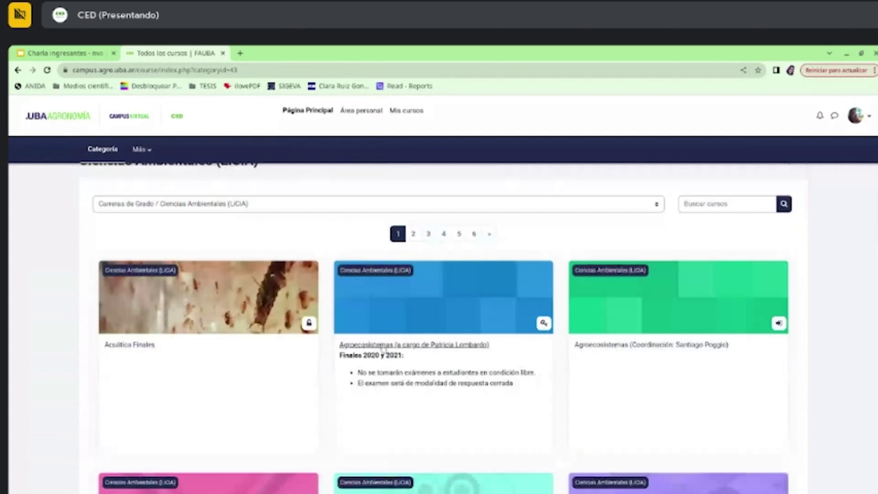
scroll(439, 327, up, 1)
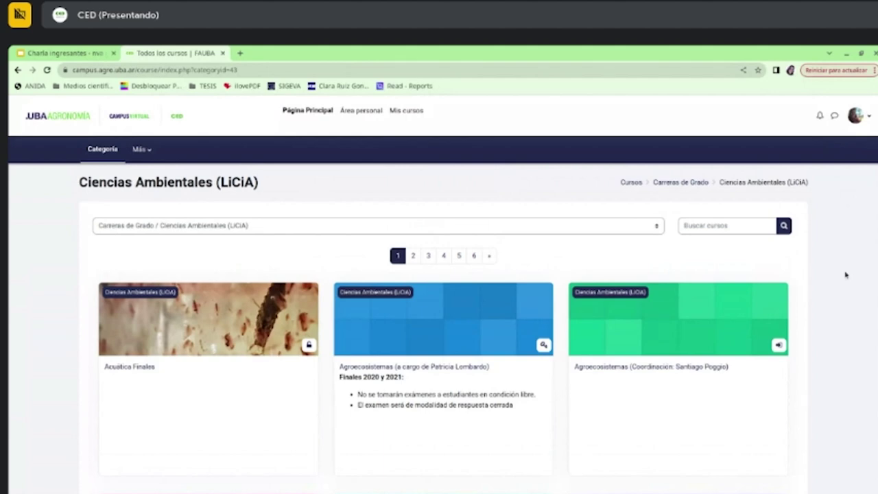
scroll(443, 329, down, 1)
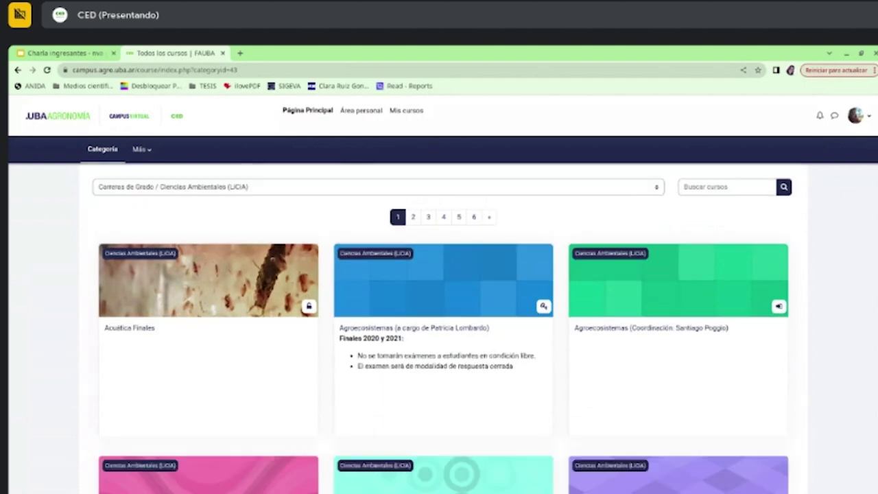
scroll(274, 249, down, 2)
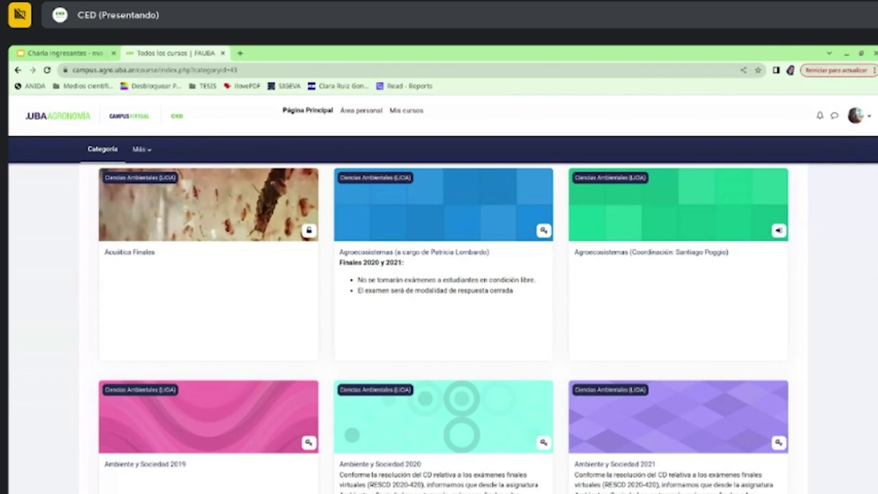
scroll(439, 309, up, 1)
scroll(439, 330, down, 1)
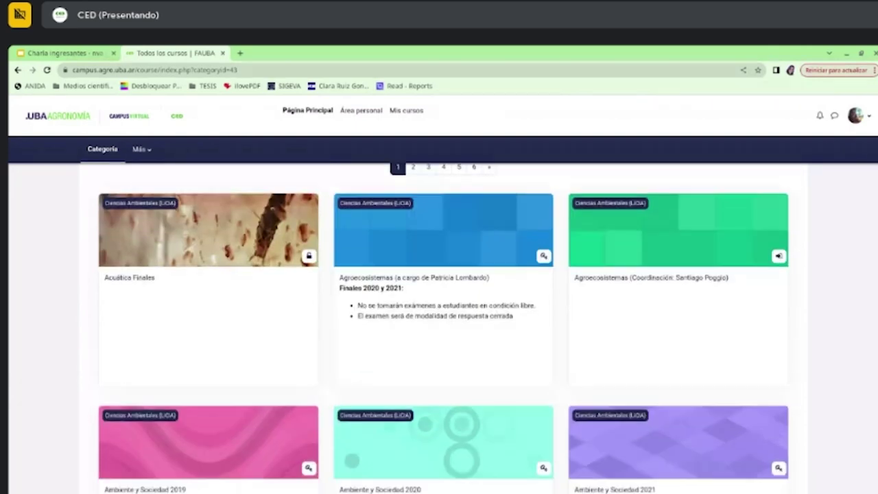
scroll(439, 329, up, 1)
scroll(557, 221, up, 1)
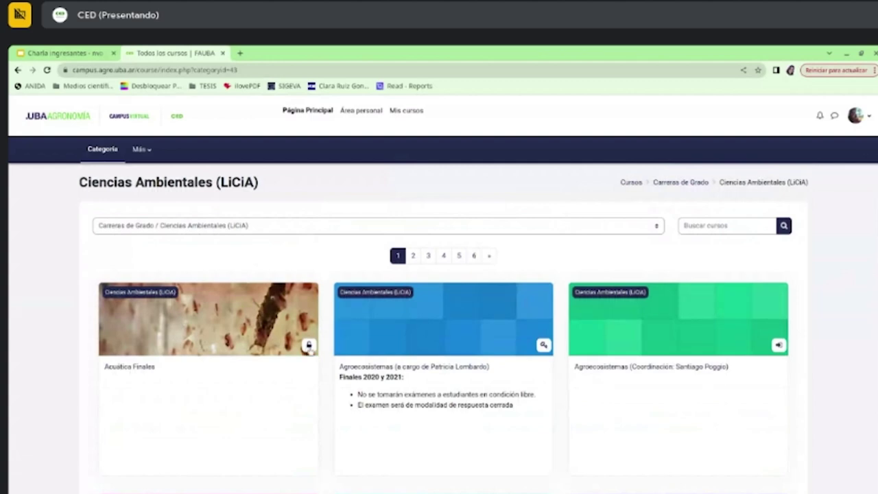
Step: View the Acuática Finales course and the enrolment options of the key-protected Agroecosistemas course, returning to the category list after each
click(310, 348)
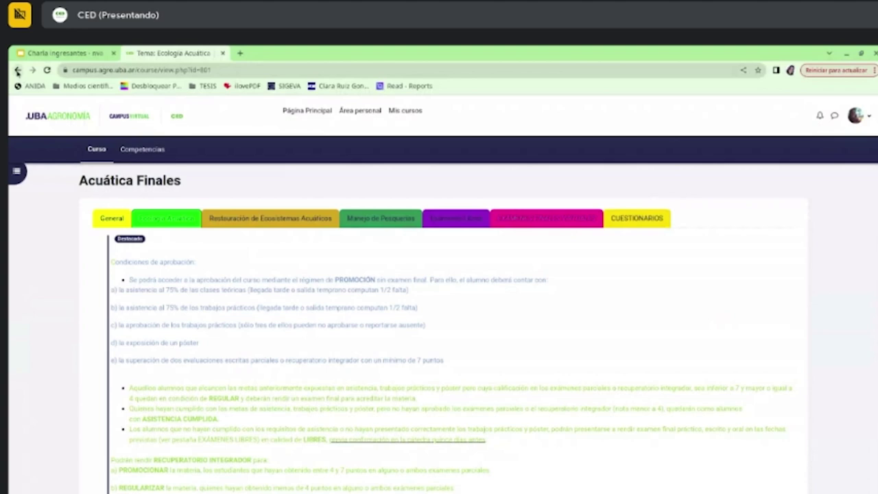
click(18, 70)
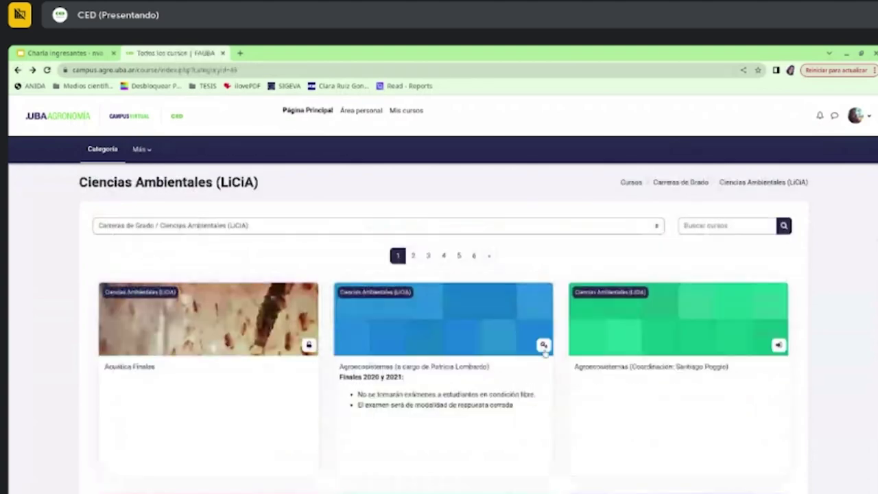
click(520, 309)
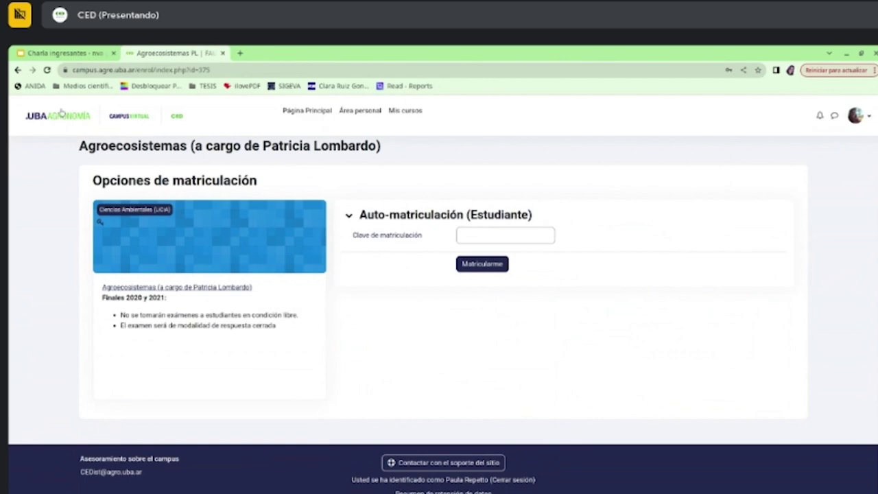
click(18, 69)
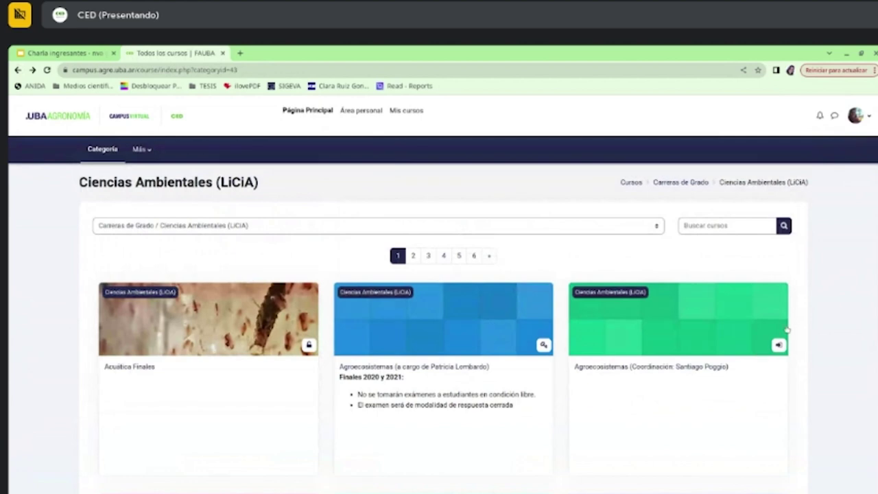
Step: Review the enrolment options of the Agroecosistemas course without an enrolment key, highlight its no-key note, and return to the category list
click(781, 349)
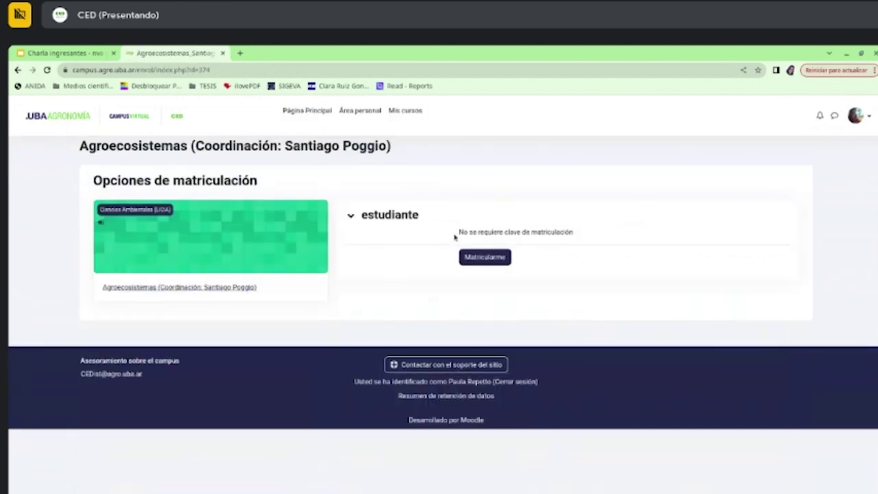
drag(457, 233, 574, 245)
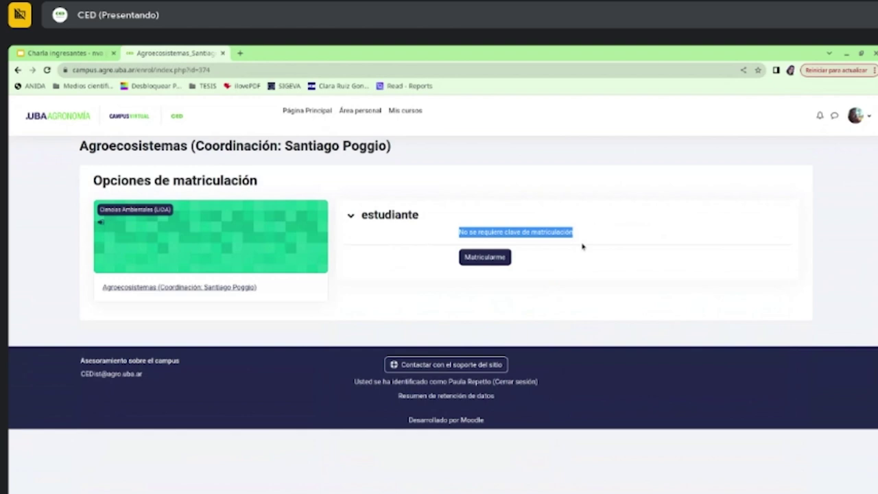
click(582, 246)
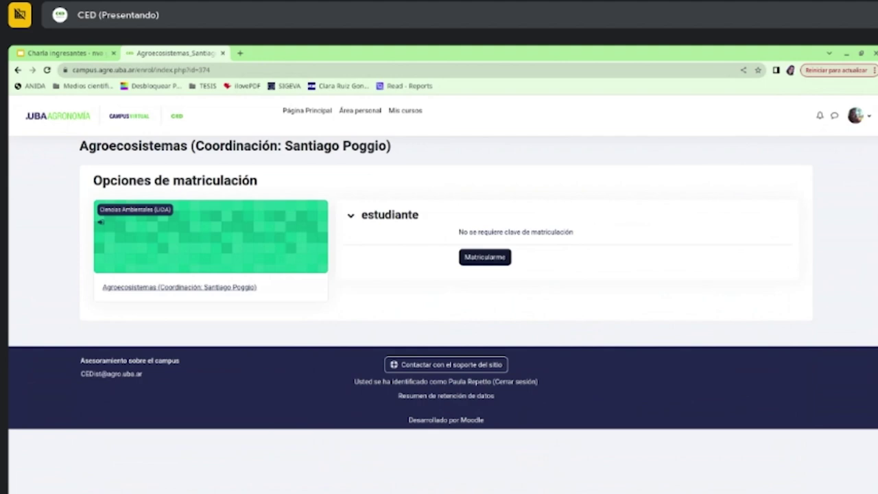
click(477, 260)
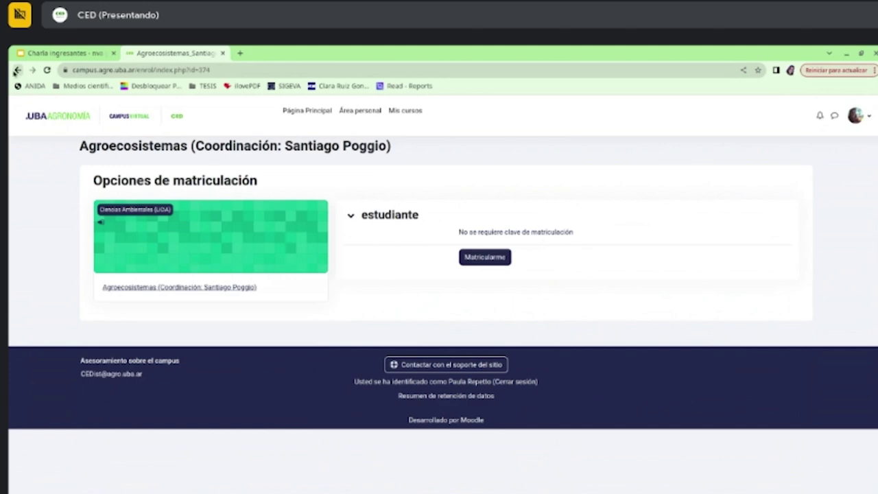
click(16, 70)
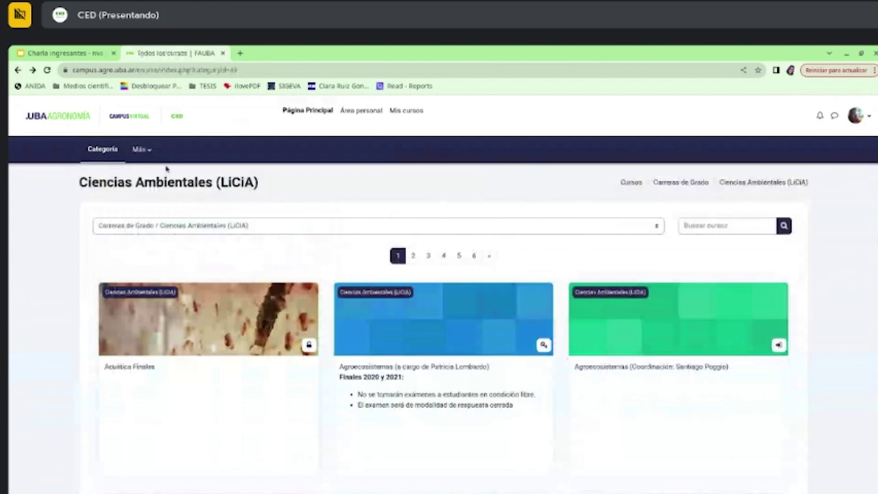
Step: Open the Información para ESTUDIANTES course through its category on the campus main page
click(317, 117)
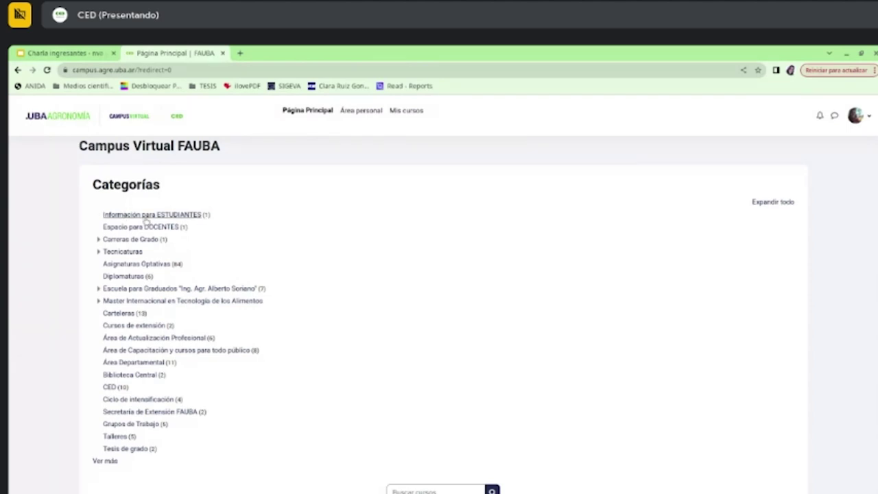
click(173, 218)
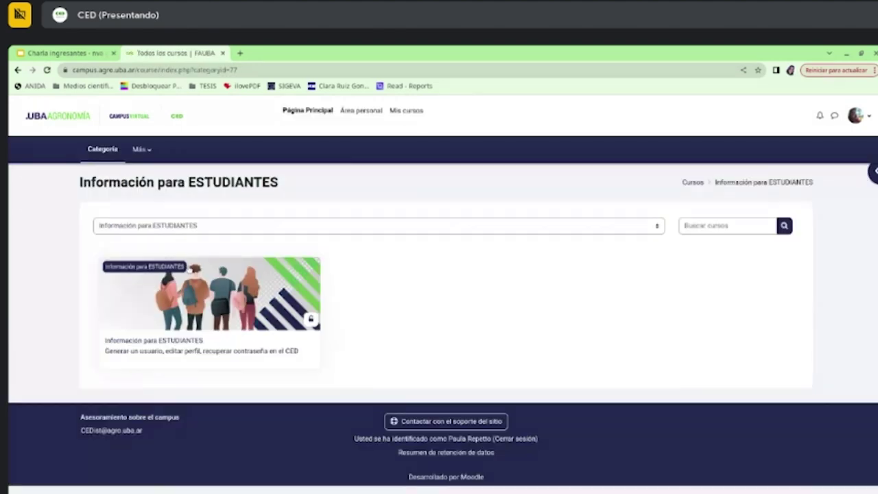
click(252, 313)
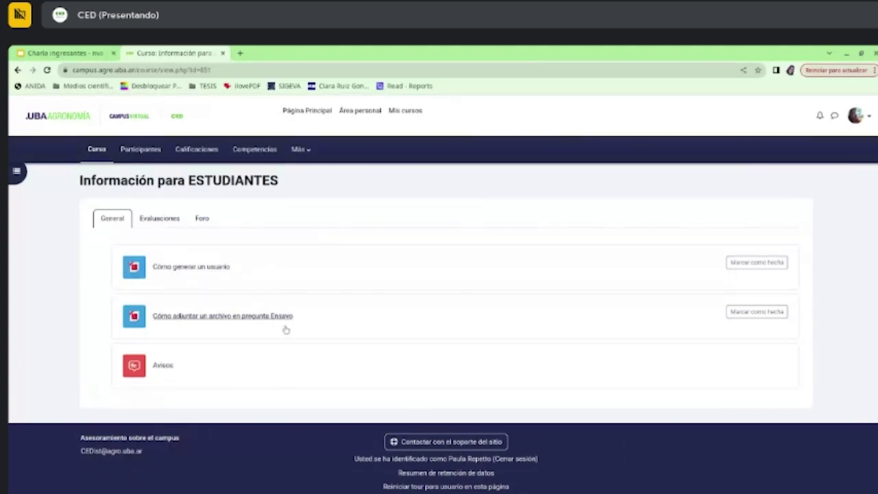
Step: Open the Simulacro Cuestionario activity in the course's Evaluaciones section
click(152, 220)
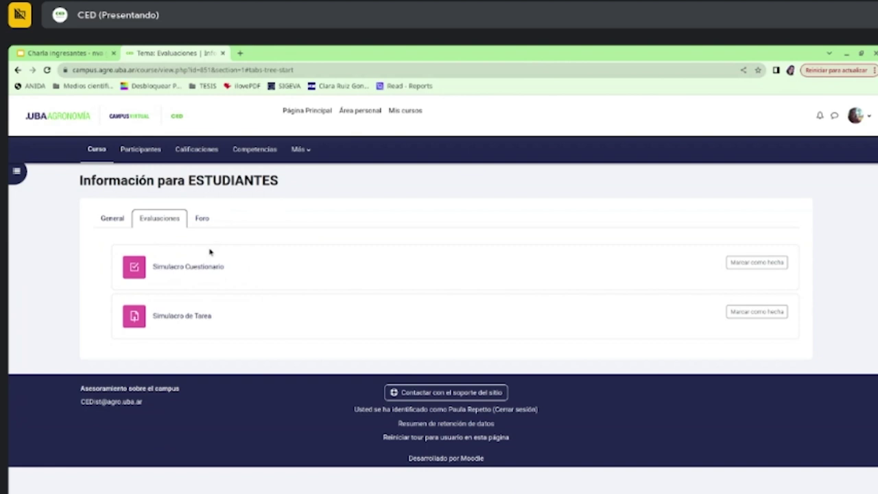
triple_click(198, 269)
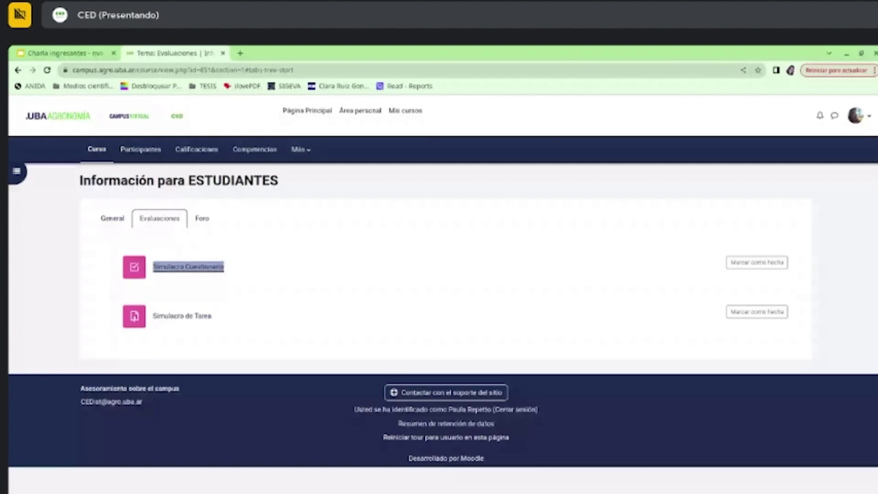
click(192, 269)
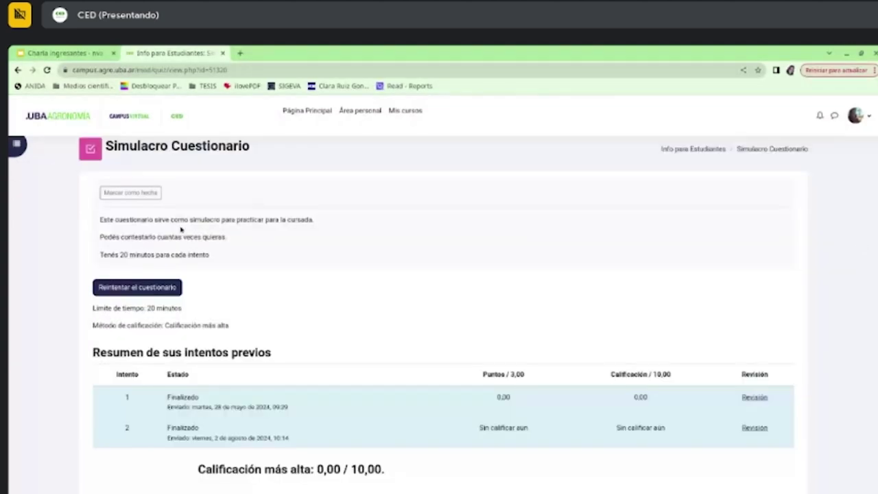
Step: Highlight in turn the questionnaire description's lines about practising for the course and answering as many times as wanted
drag(100, 220, 398, 239)
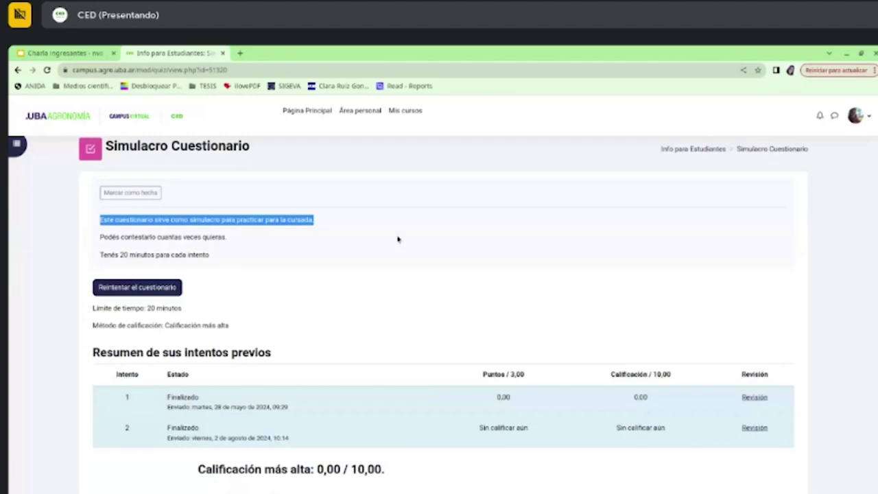
click(397, 239)
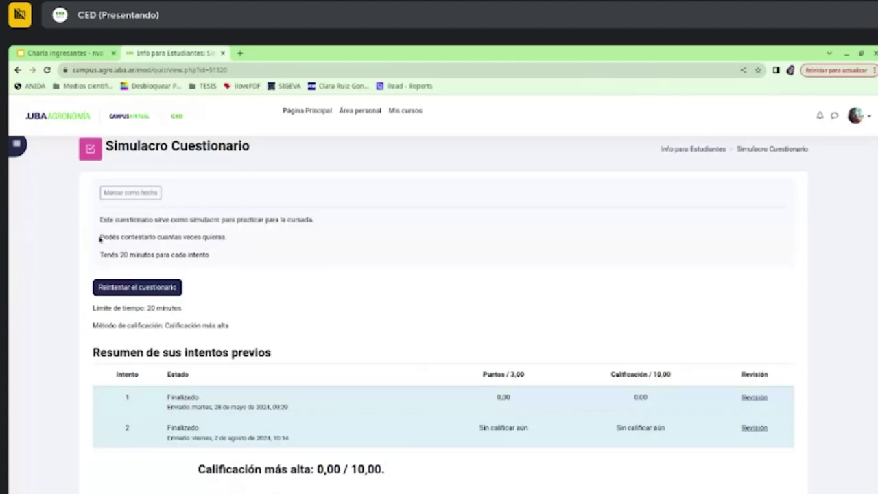
drag(101, 238, 227, 237)
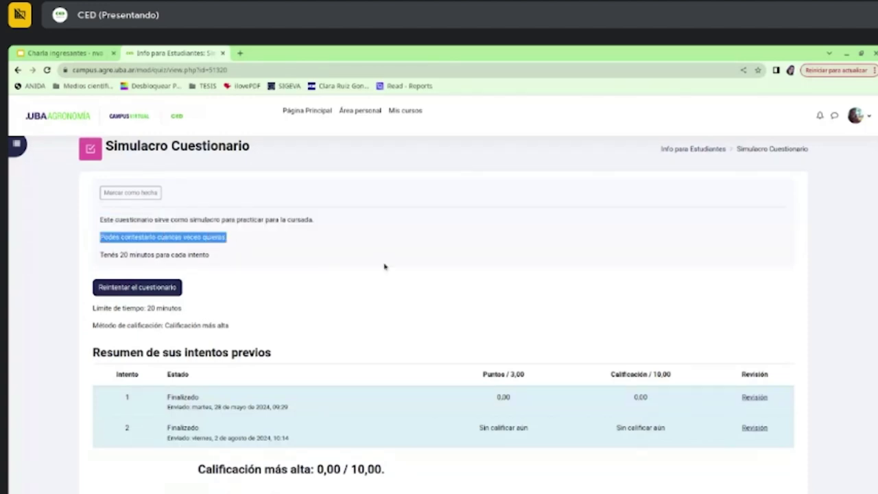
click(385, 267)
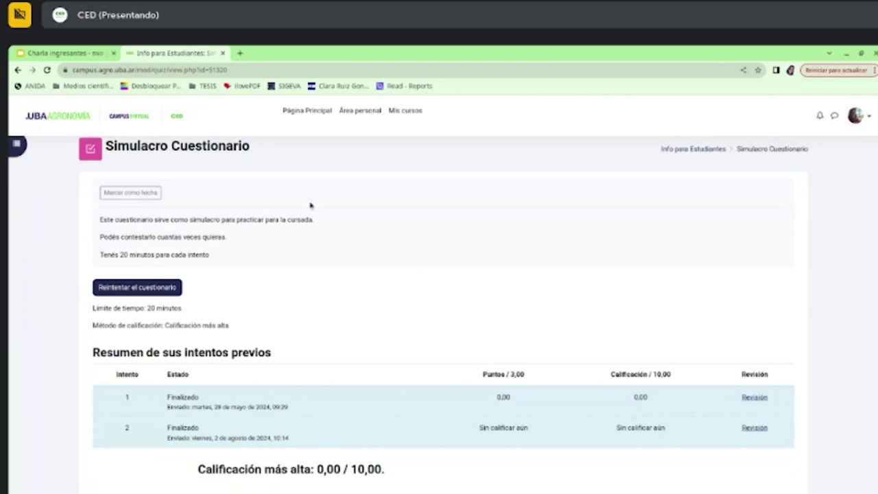
Step: Highlight the questionnaire's line about 20 minutes per attempt and the time limit or grading information below it
drag(99, 257, 225, 261)
click(299, 304)
drag(92, 309, 220, 313)
click(273, 311)
Step: Retry the questionnaire, highlighting the 20-minute time limit in the confirmation notice, and start the new attempt
click(139, 292)
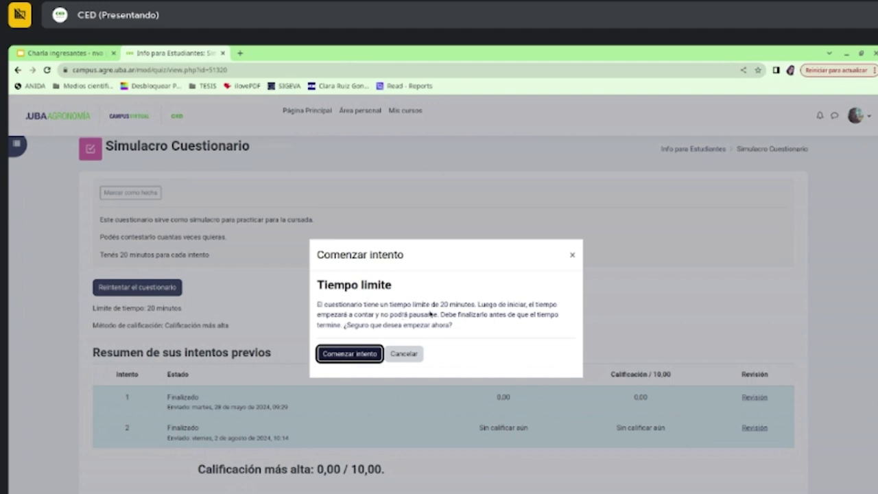
drag(410, 304, 477, 304)
click(474, 283)
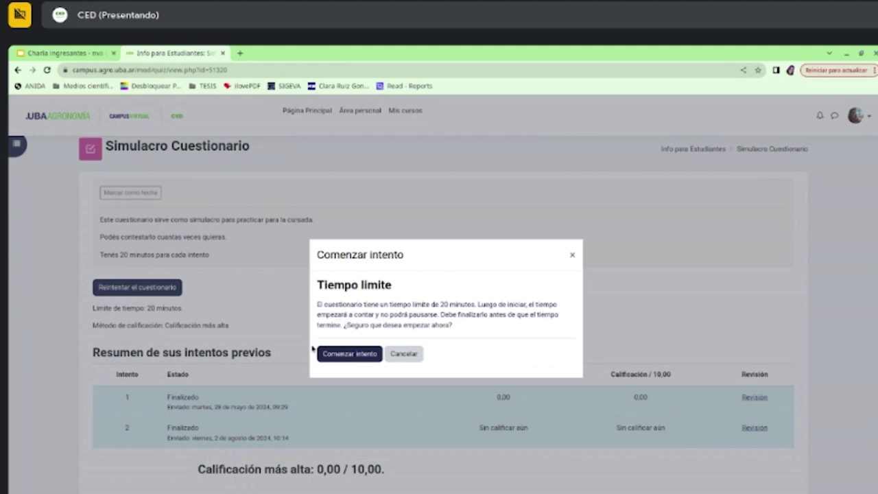
click(351, 354)
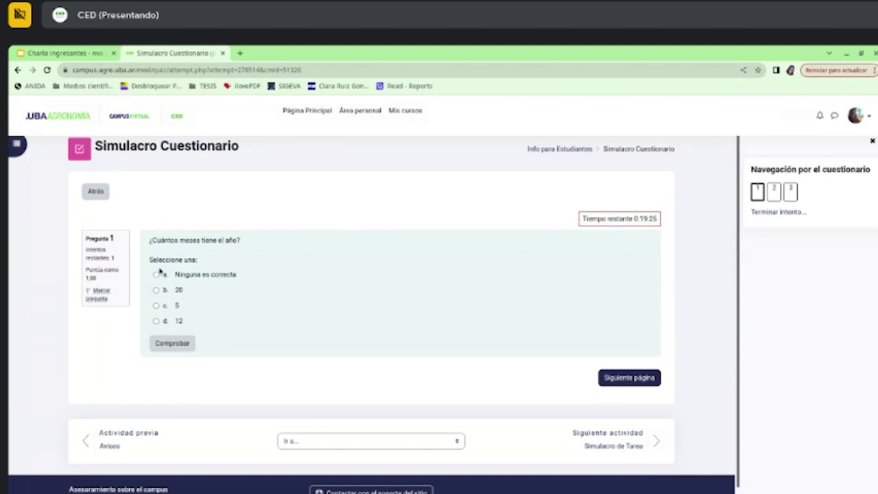
Step: Answer question 1 about the months of the year with 12, switch the answer to 20, and flag the question
click(157, 321)
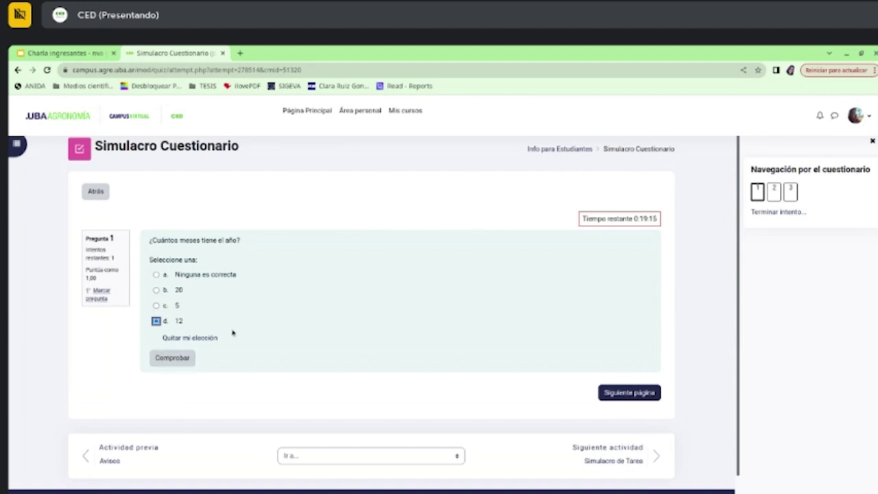
click(329, 324)
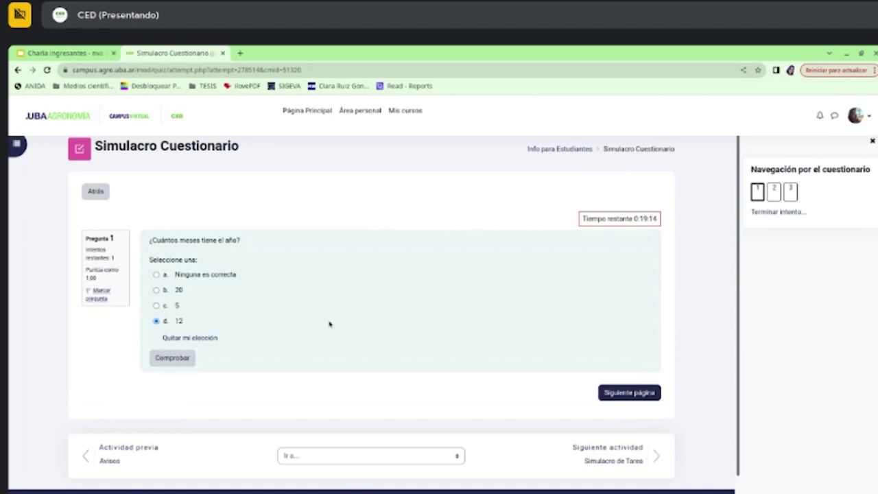
click(156, 290)
click(101, 293)
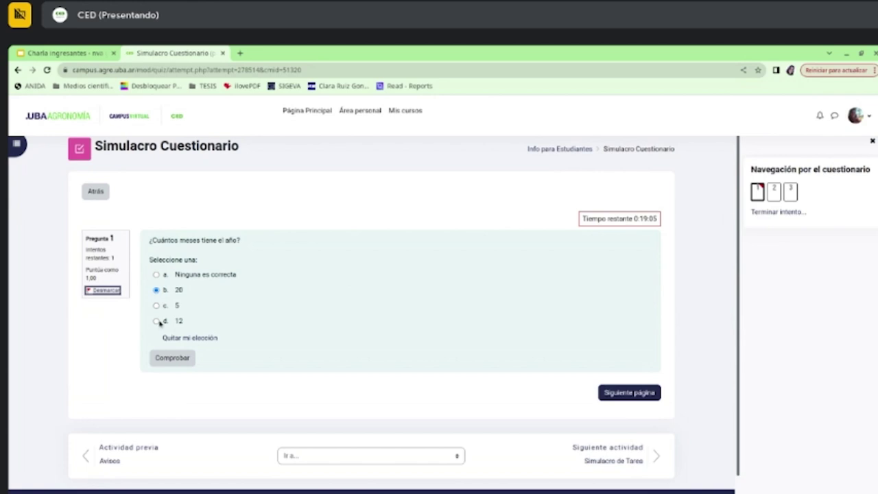
click(274, 319)
Step: Go to question 2, answer that summer is hot with Verdadero, and show the questionnaire navigation block
click(774, 190)
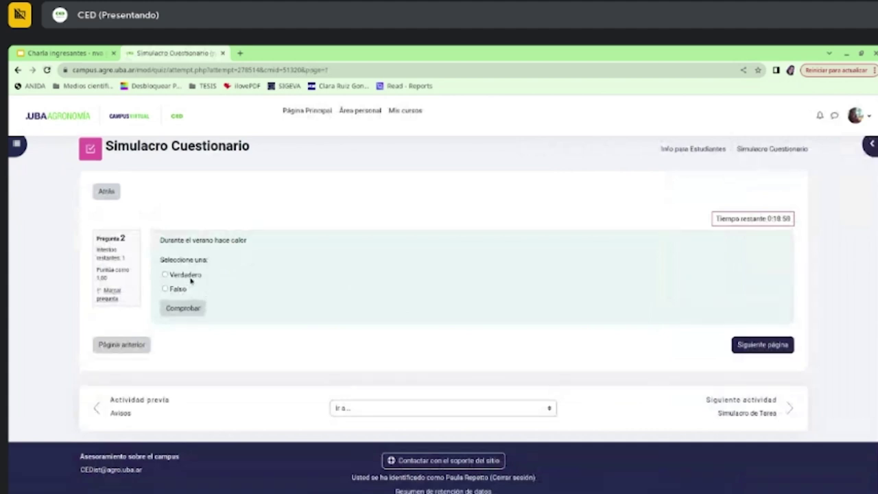
click(198, 274)
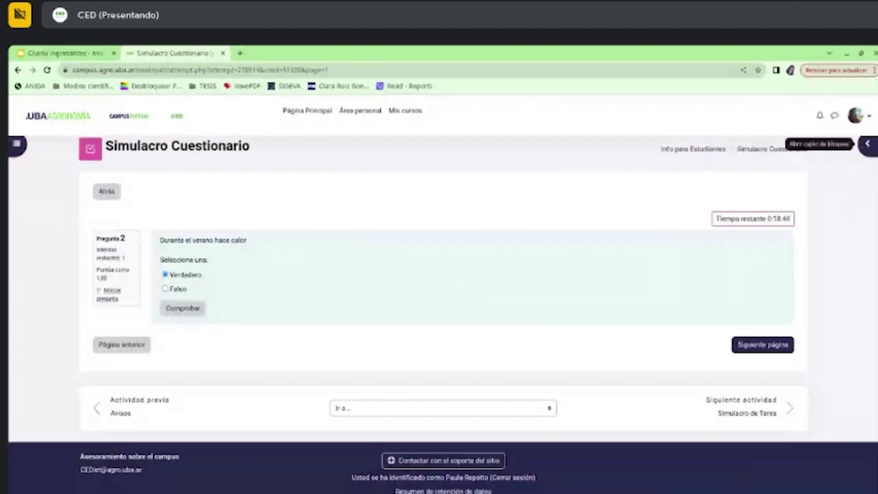
click(868, 146)
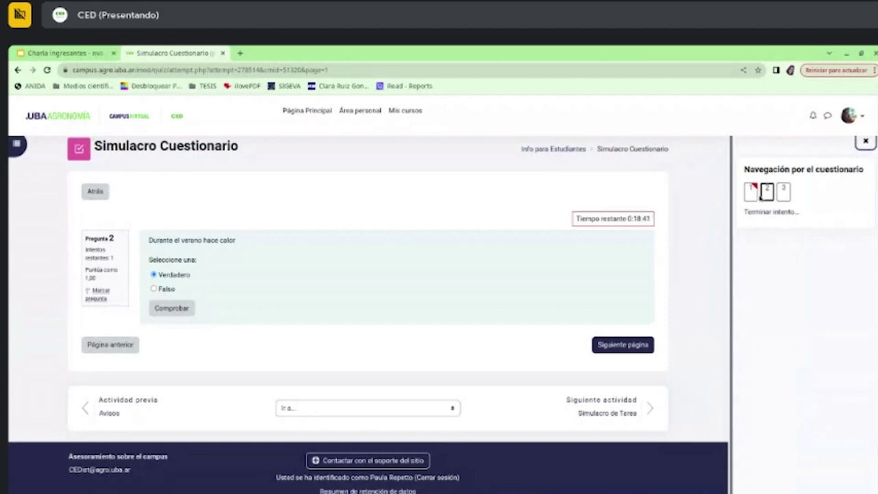
Step: Go to question 3, highlight its image request, and write the answer "Las hijas de los arboles en otoño son rojas y amarillas"
click(624, 346)
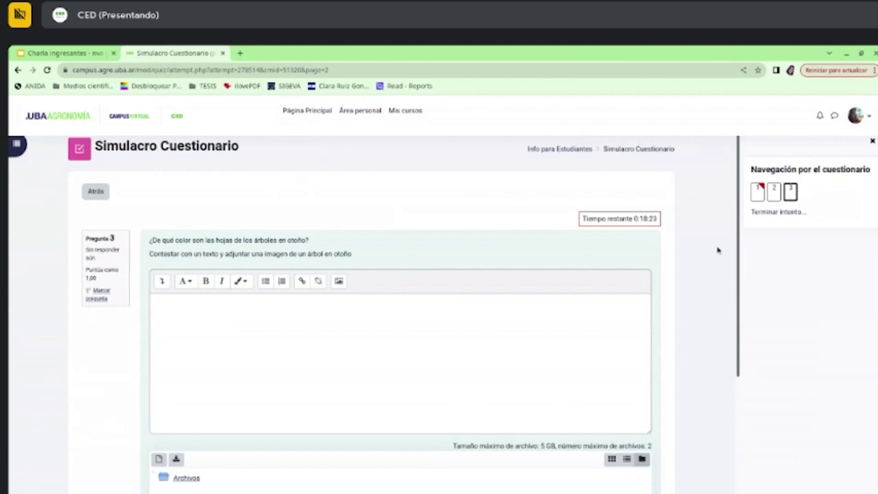
click(225, 325)
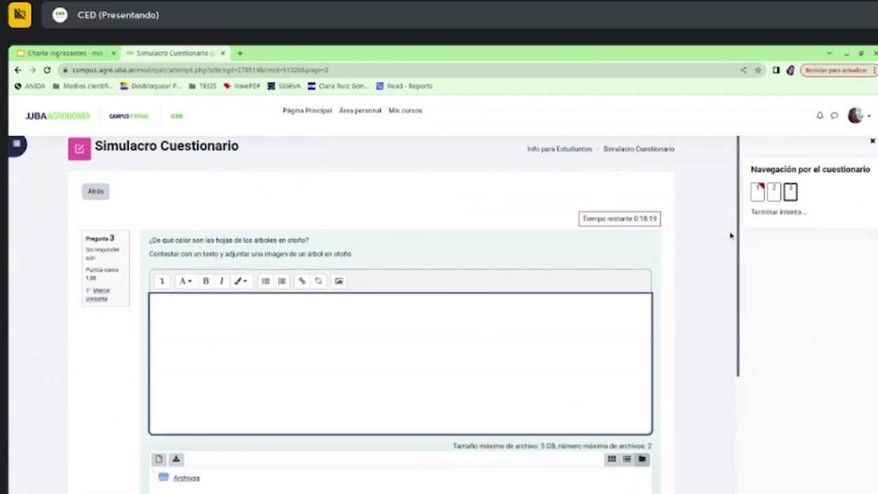
drag(738, 258, 739, 276)
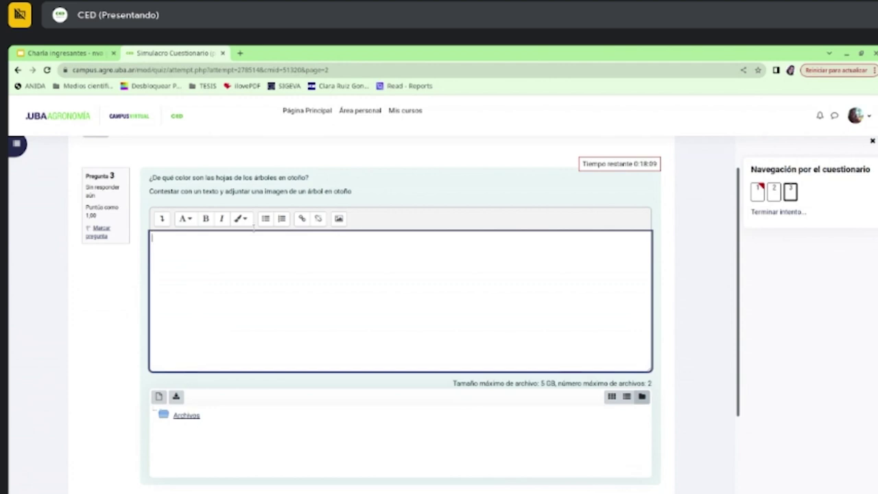
drag(266, 192, 353, 192)
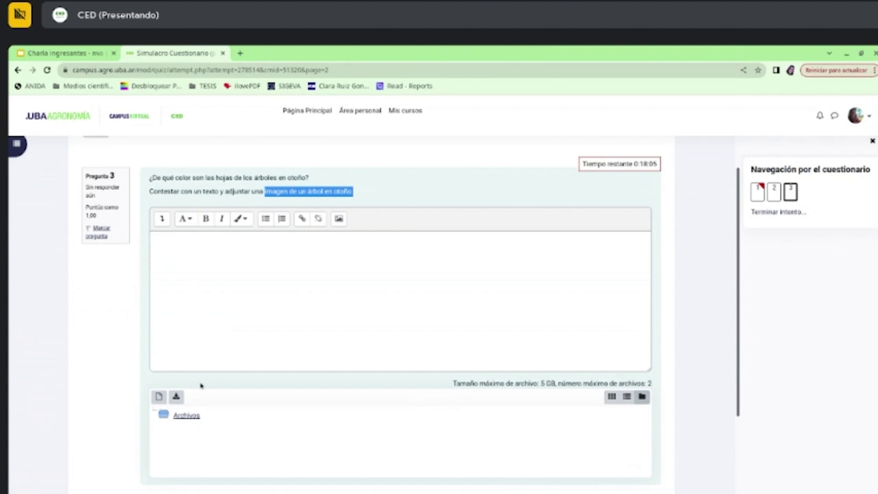
click(201, 354)
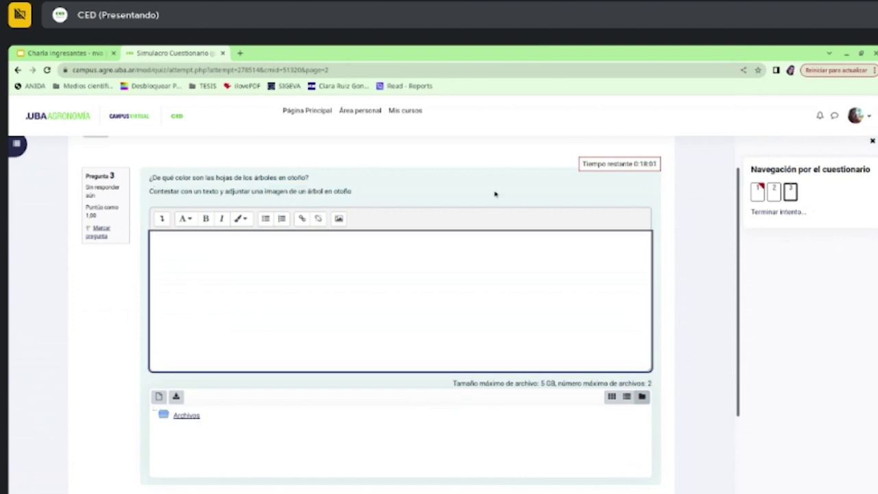
text(Las hojas de los arboles en oto)
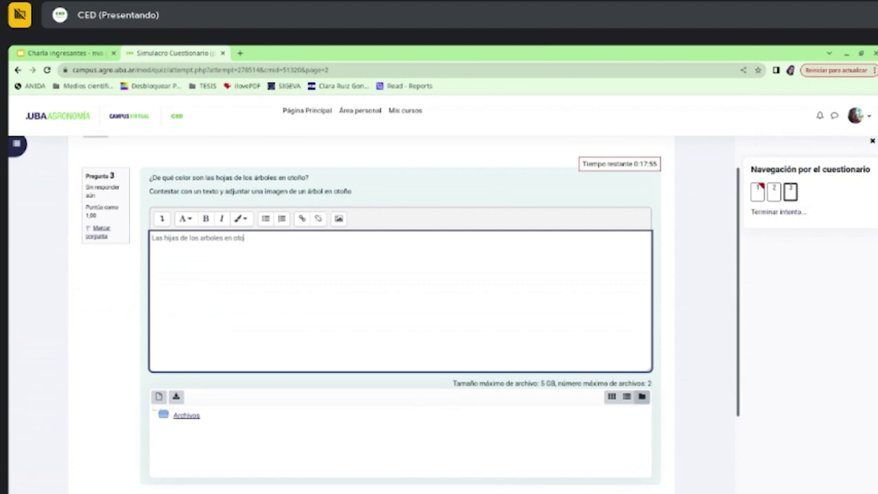
text(ño son rojas)
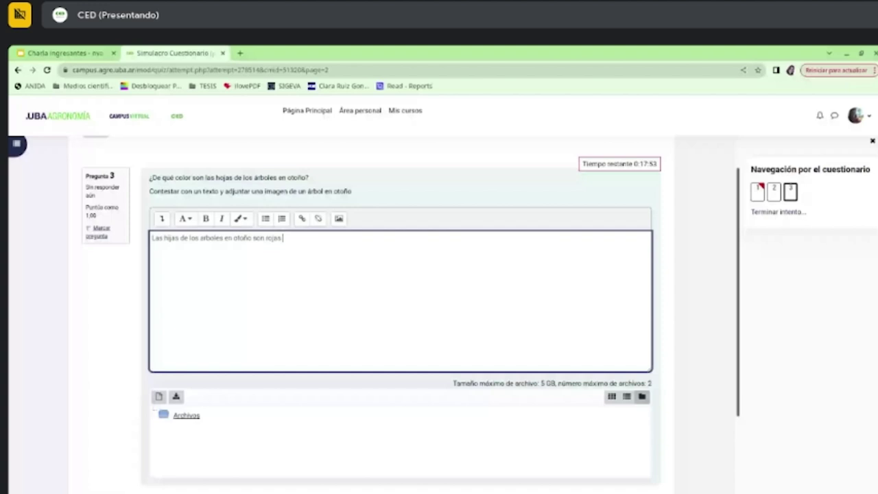
text(y amarillas)
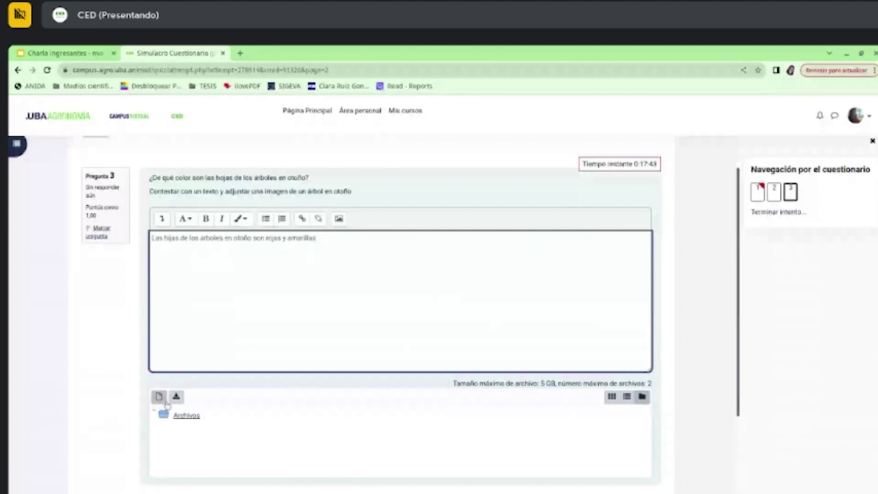
Step: Attach a presentation file to the question 3 answer, uploading it from the computer as Arbol.pptx
click(159, 396)
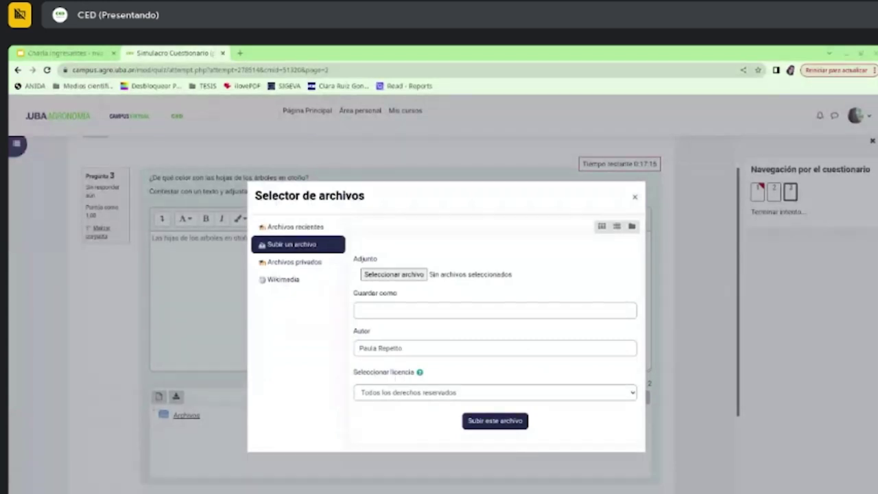
double_click(500, 132)
key(Tab)
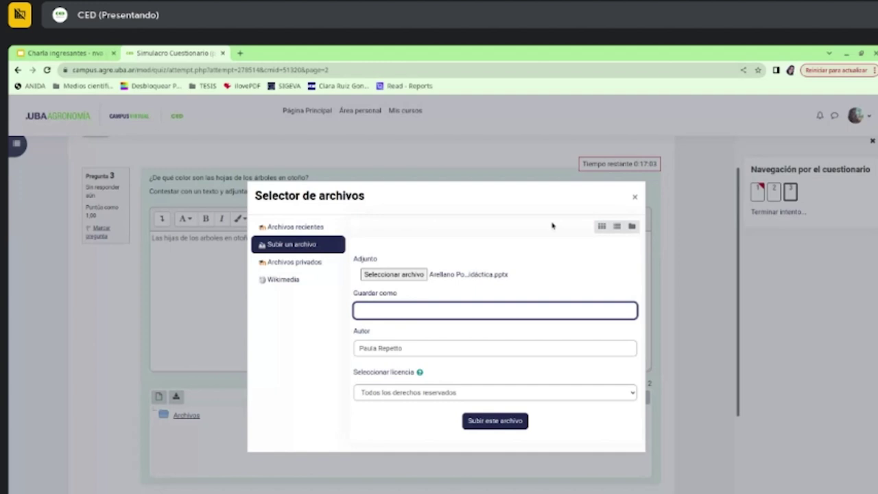
click(500, 423)
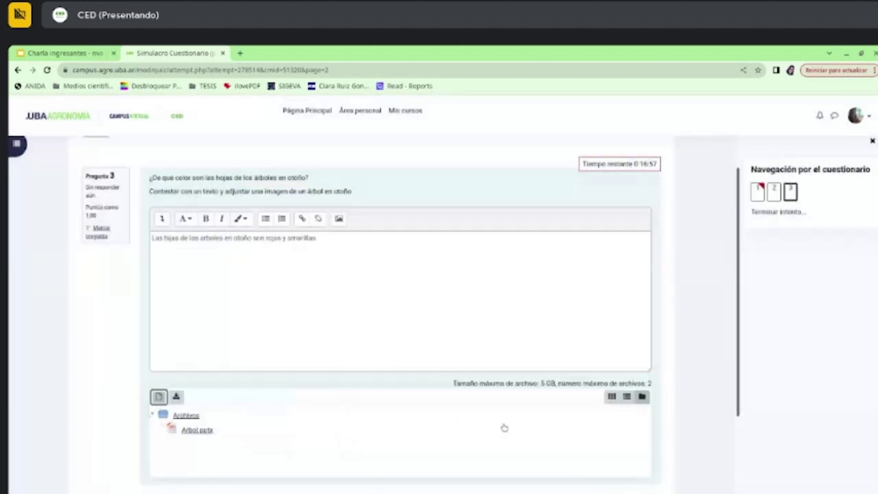
Step: Return to question 1, change its answer to 12, and remove its flag
click(759, 194)
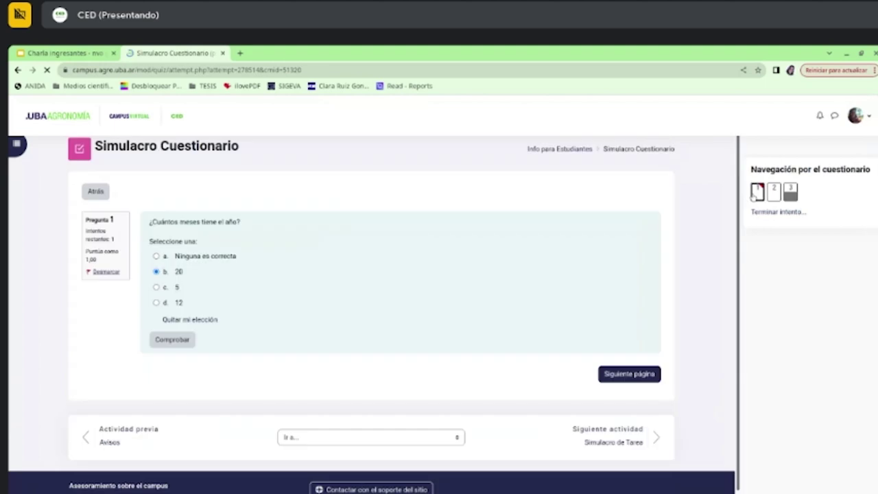
click(157, 321)
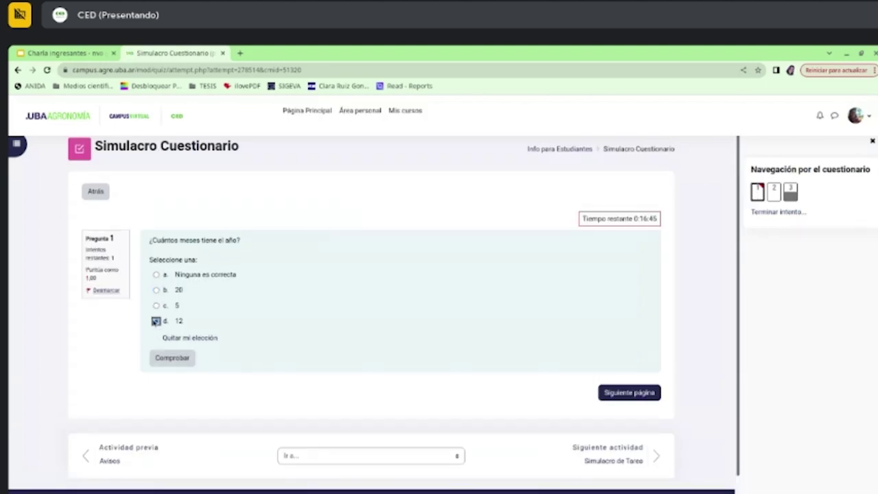
click(106, 291)
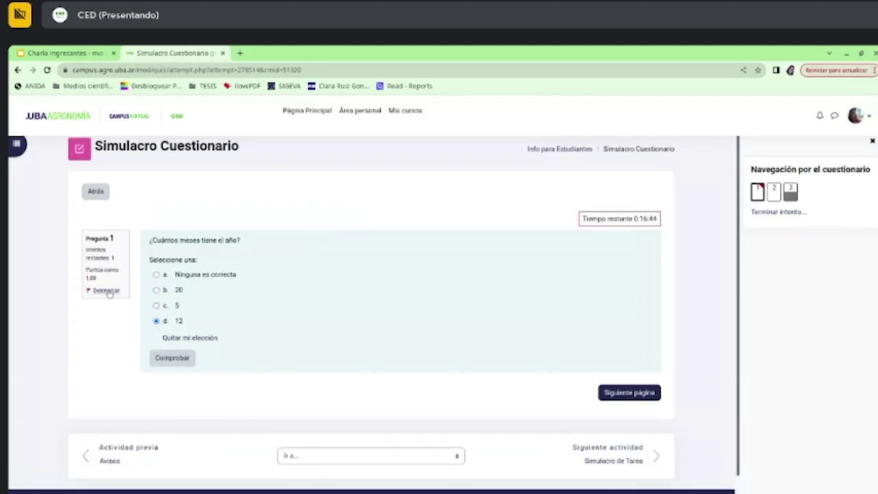
Step: Submit the answer of question 1 for checking, and do the same for the Verdadero answer of question 2
click(175, 359)
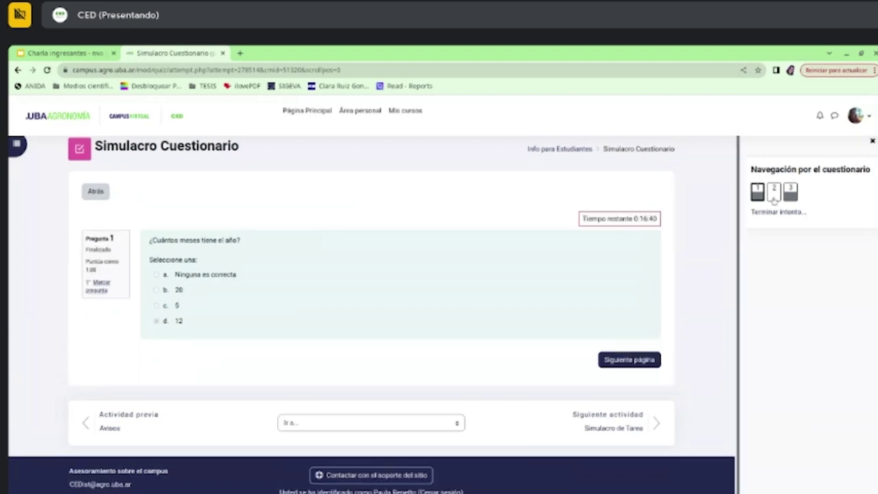
click(773, 192)
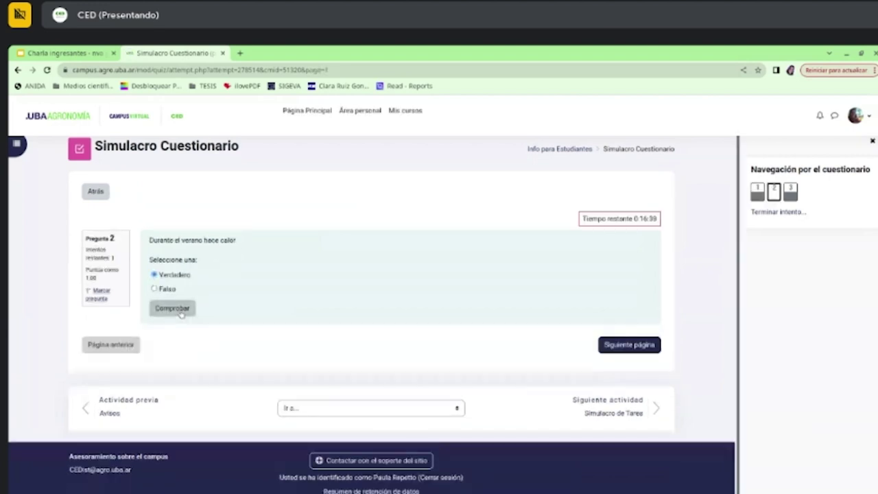
click(173, 308)
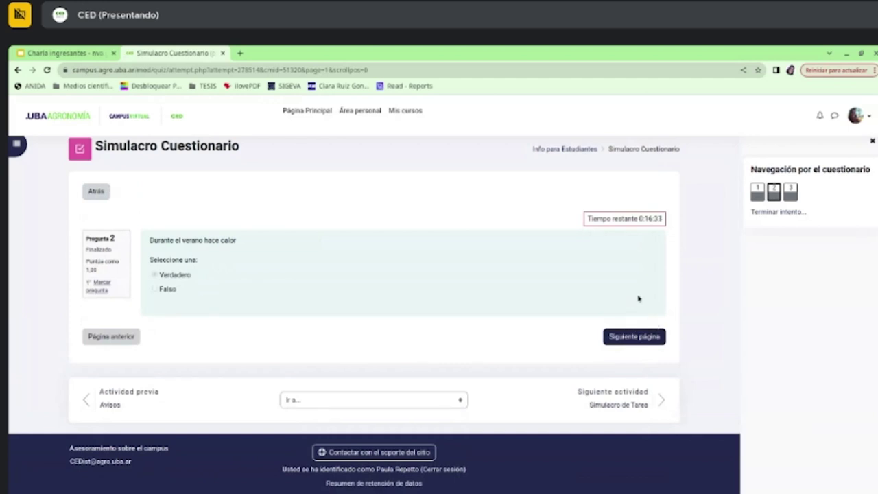
Step: Go to question 3, finish the attempt from its page, and confirm submitting all answers from the attempt summary
click(792, 196)
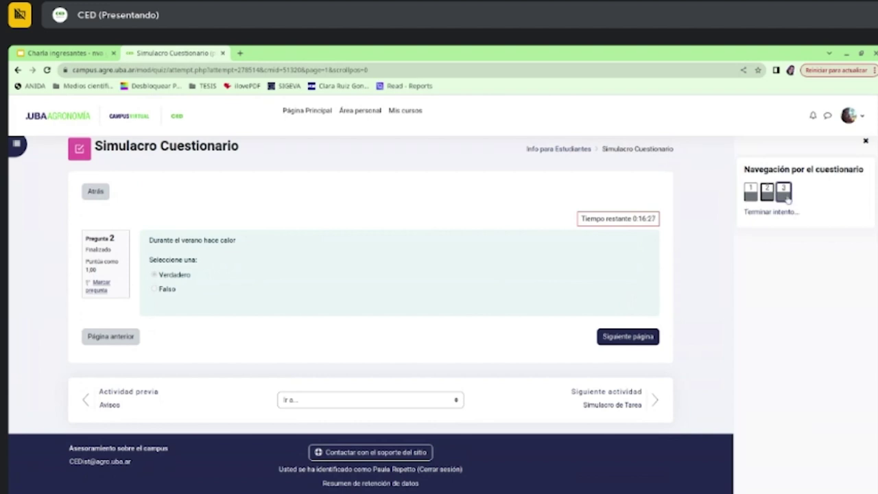
click(786, 195)
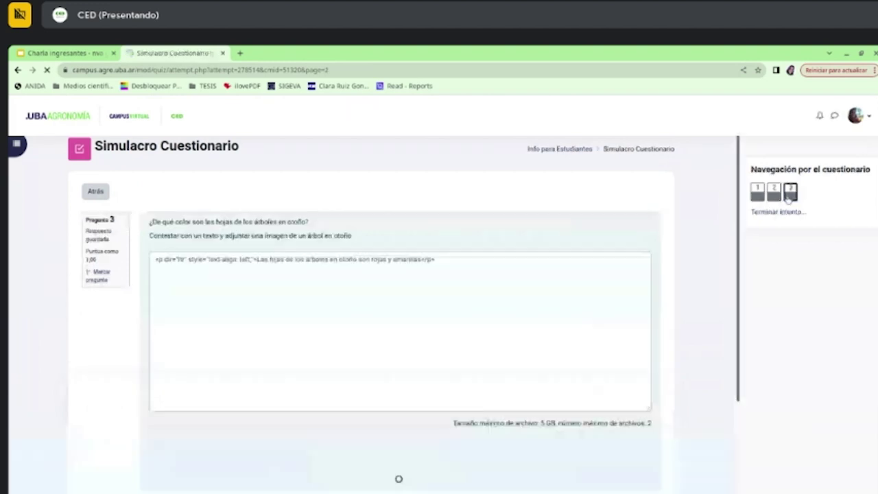
drag(739, 303, 750, 416)
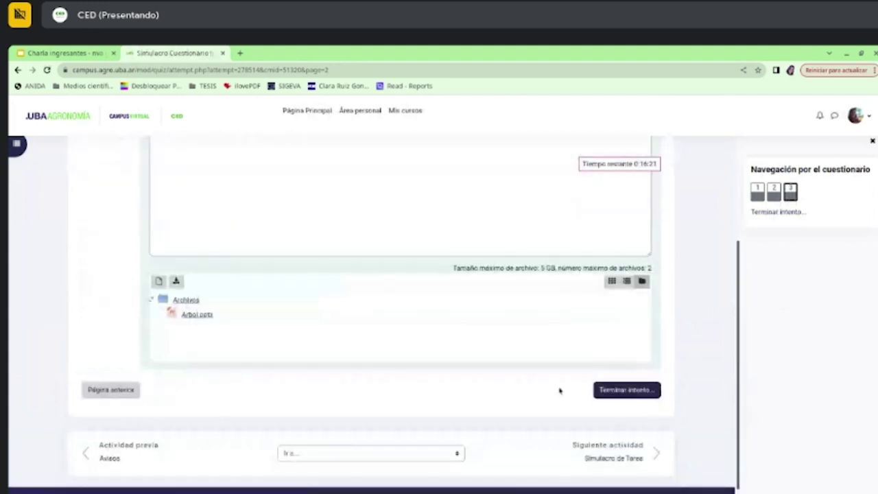
click(635, 393)
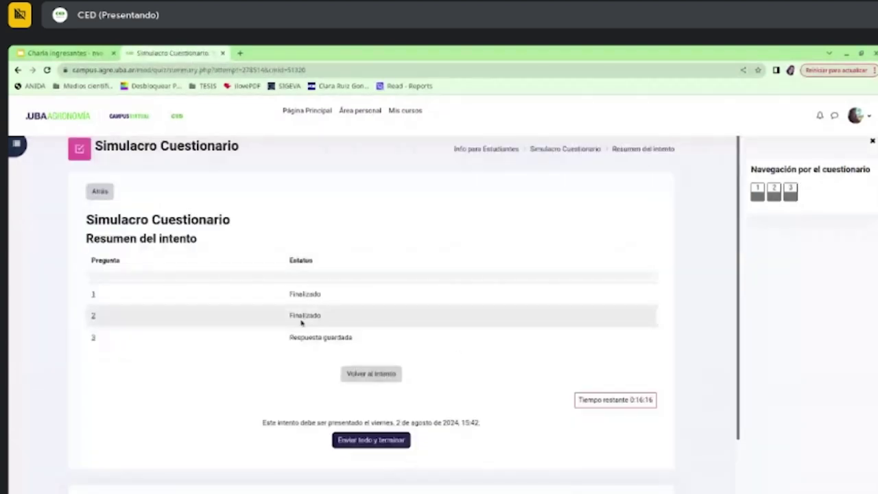
click(385, 443)
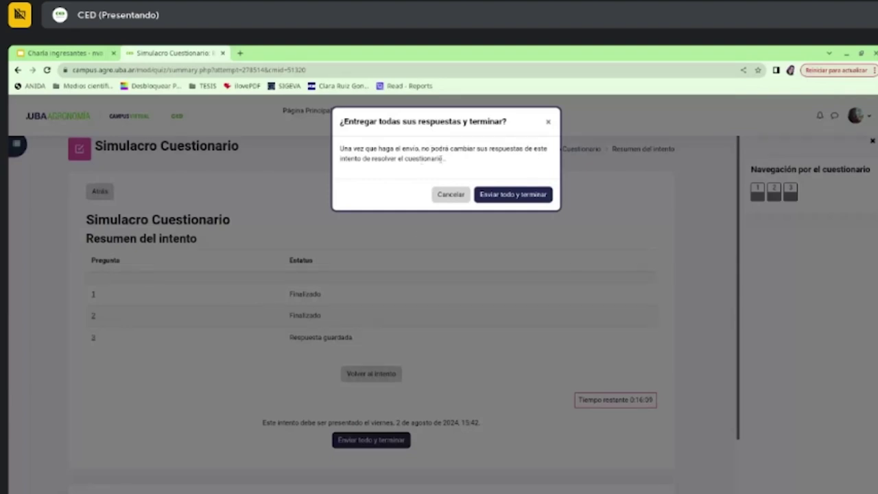
click(523, 195)
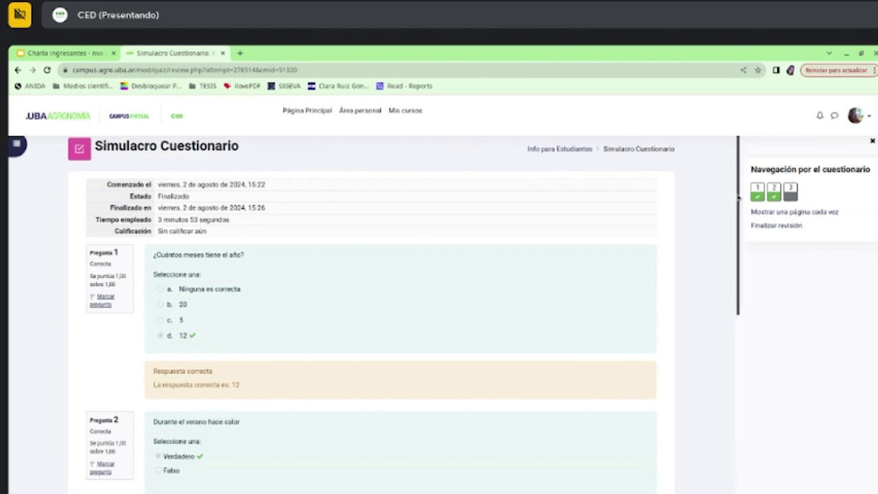
Step: Review the submitted attempt's feedback for questions 1 and 2 and the saved text and attachment of question 3
drag(738, 197, 736, 232)
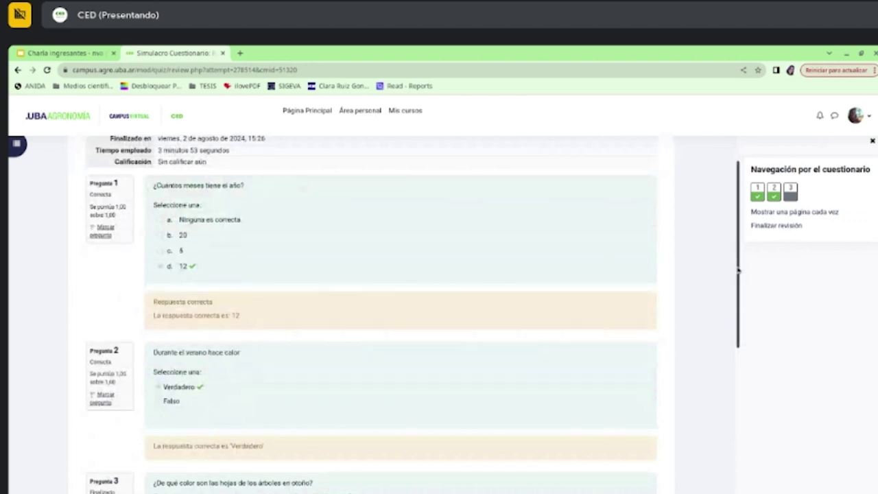
drag(738, 267, 713, 400)
scroll(713, 399, down, 2)
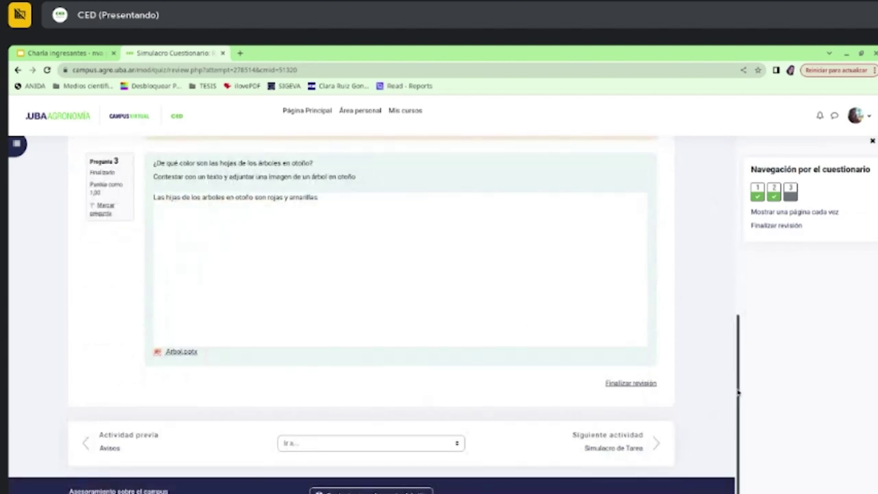
drag(739, 390, 714, 221)
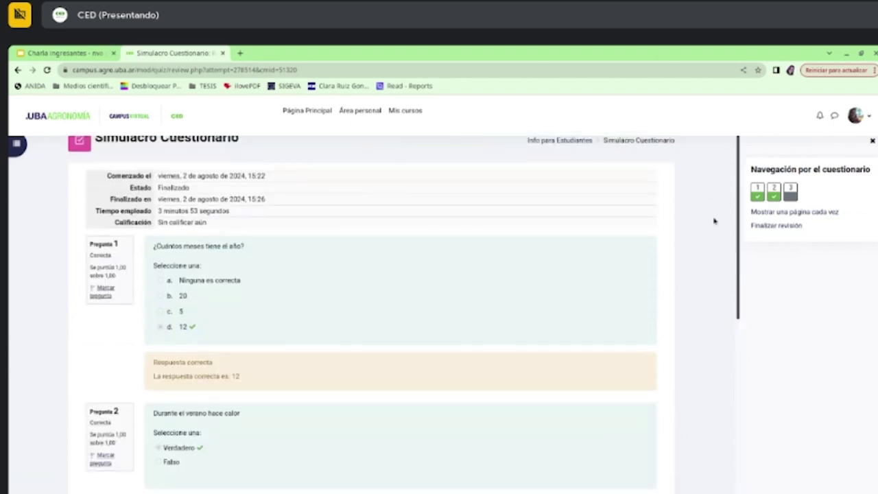
Step: Finish reviewing the questionnaire attempt and go on to the Simulacro de Tarea activity
scroll(714, 221, down, 5)
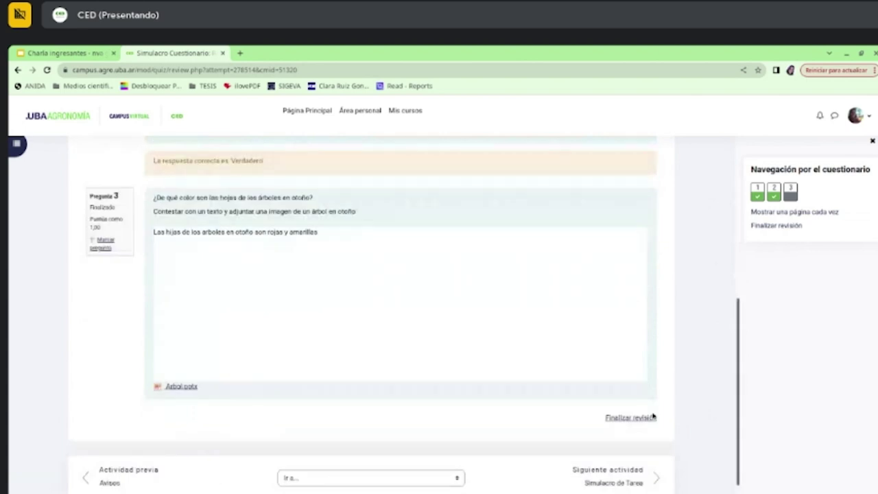
click(650, 418)
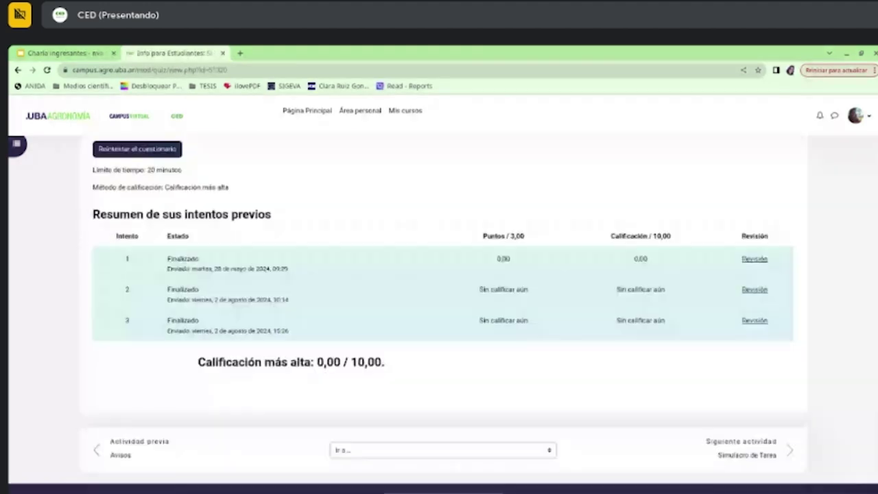
click(767, 475)
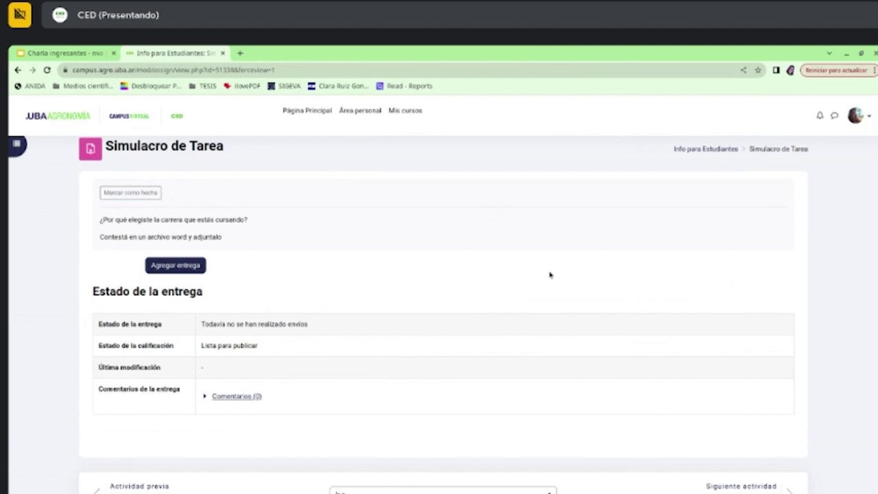
Step: Examine the task's question and its instruction to answer in an attached Word file
drag(142, 219, 253, 221)
click(128, 271)
drag(148, 238, 187, 237)
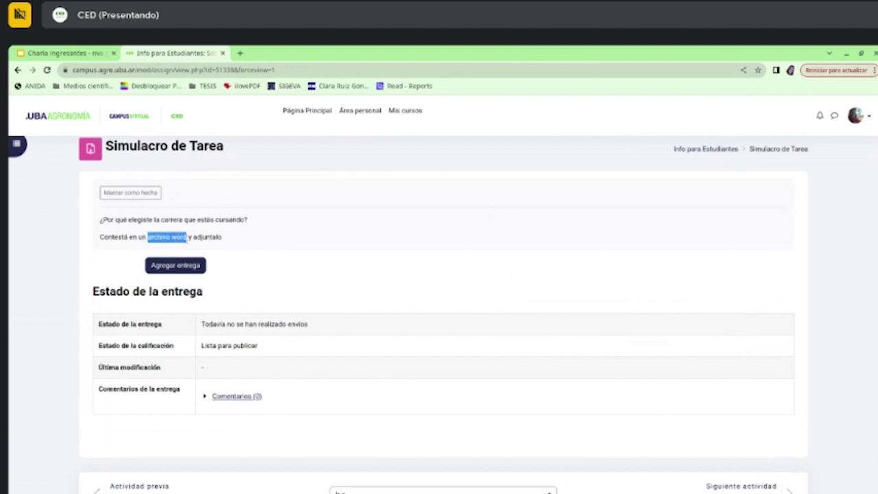
click(281, 241)
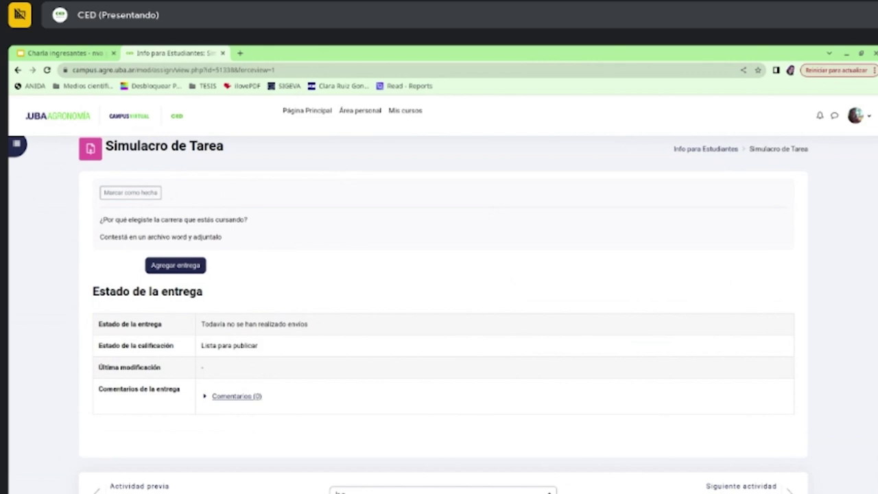
double_click(177, 237)
click(283, 234)
Step: Look at the task's add-submission form and its file picker, and leave both without submitting anything
click(175, 265)
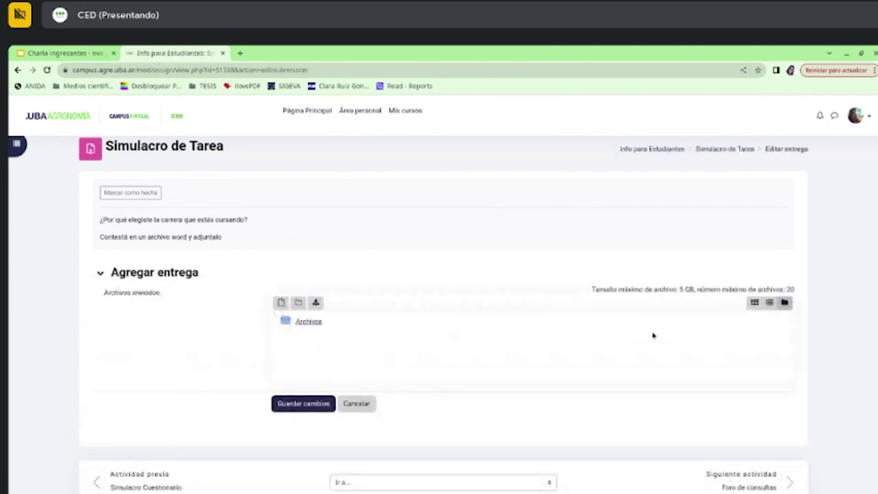
click(281, 303)
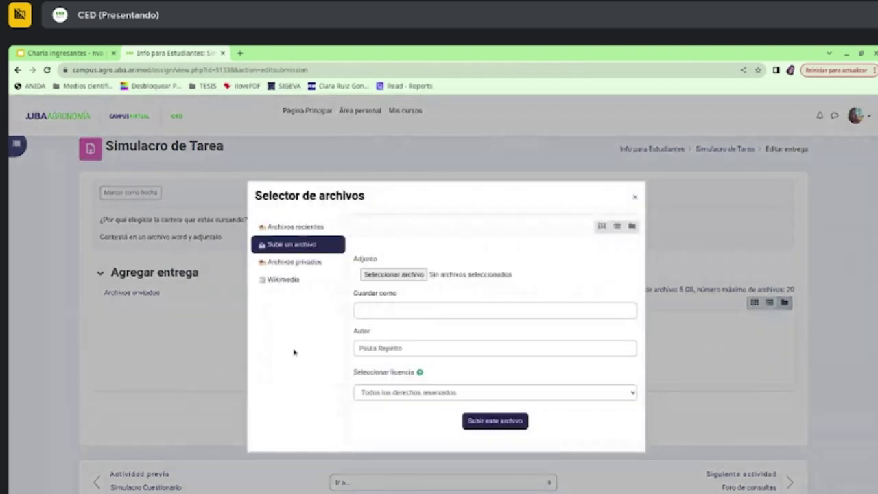
click(634, 196)
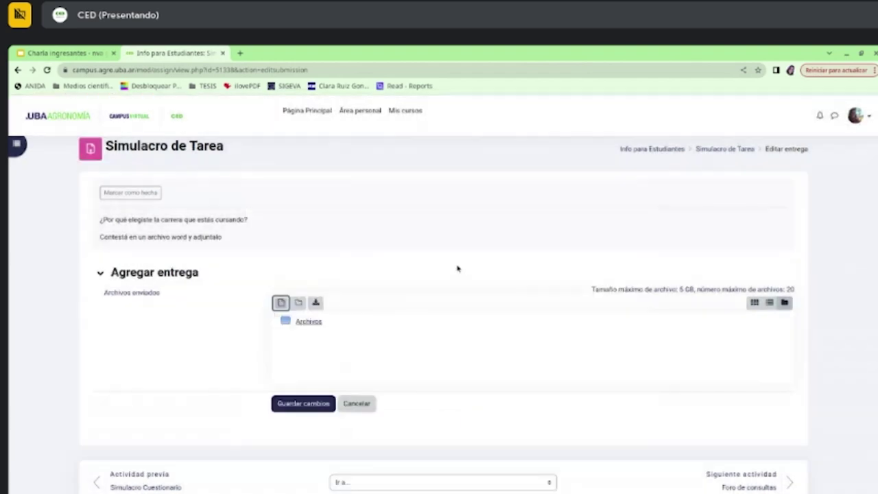
click(357, 408)
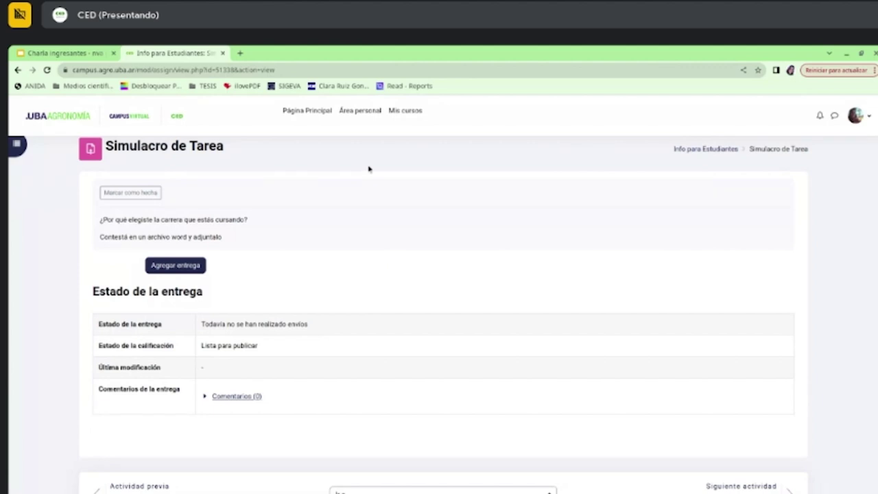
Step: From the Área personal in a separate tab, open the Bioindicadores course and the TURNO NOCHE TP N°2 submission task under Fundamentos ecológicos
middle_click(347, 125)
click(292, 53)
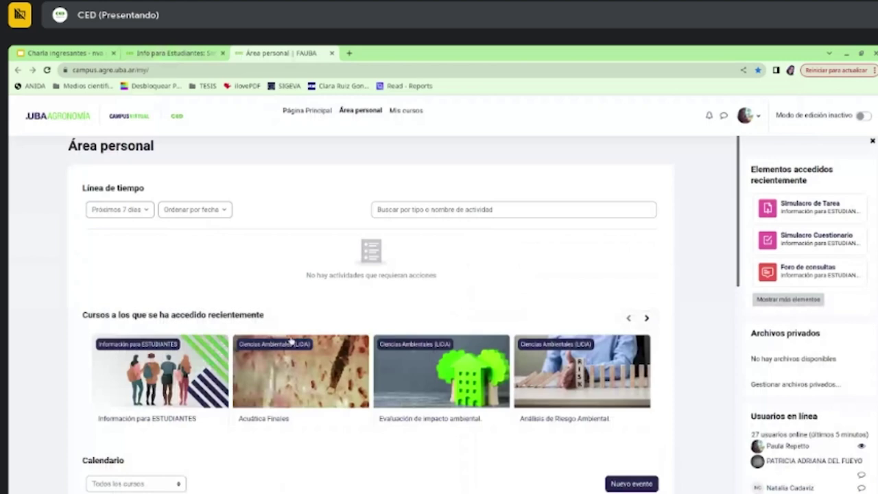
click(646, 317)
click(158, 384)
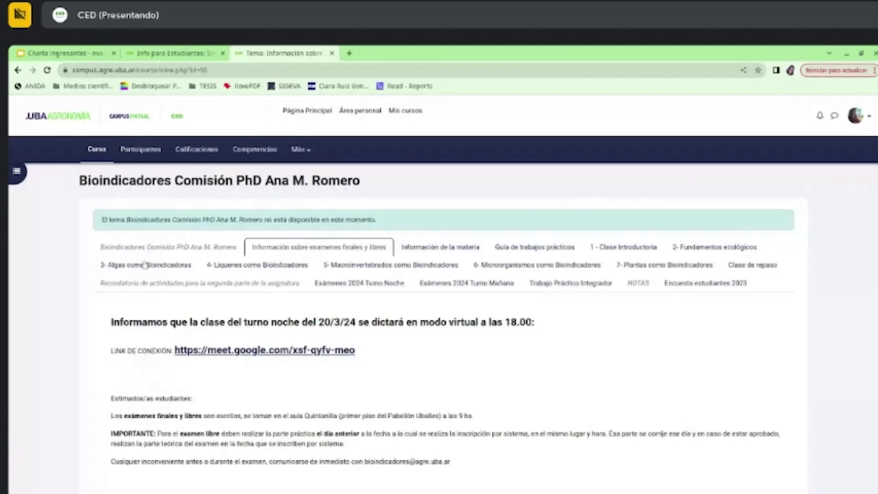
click(703, 249)
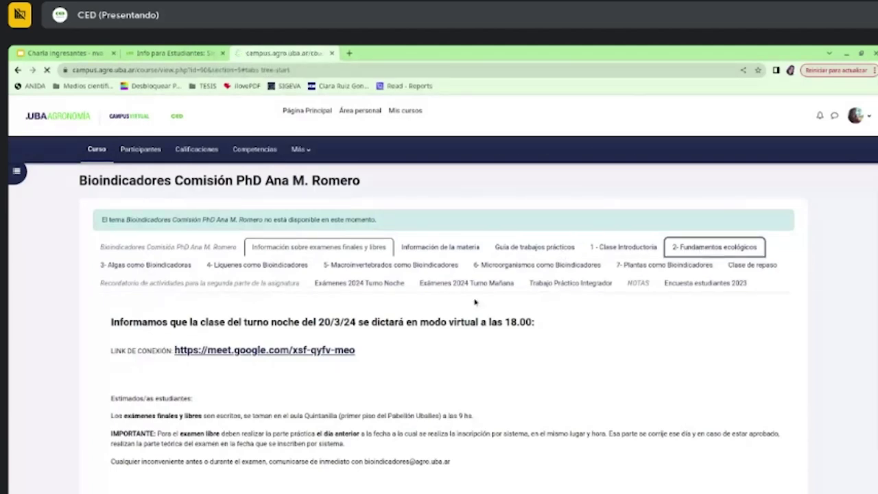
triple_click(257, 484)
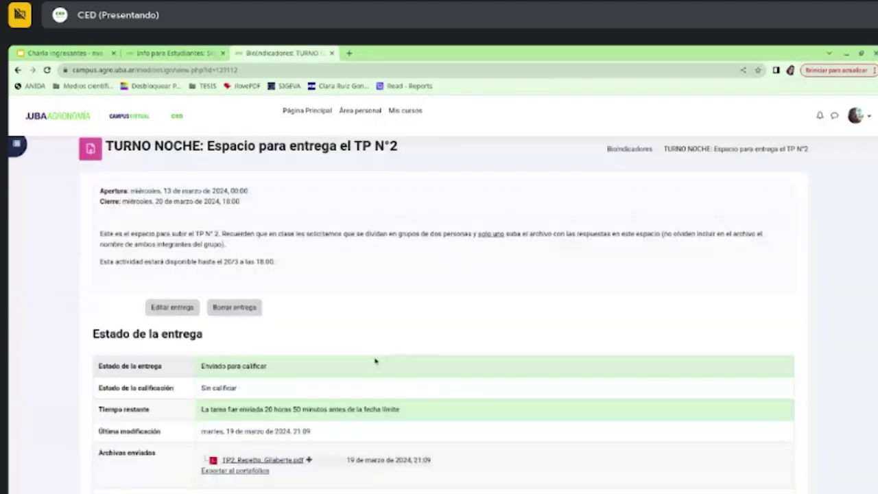
Step: Examine the TP N°2 task's submission timing, availability deadline and submitted file details
drag(260, 409, 329, 414)
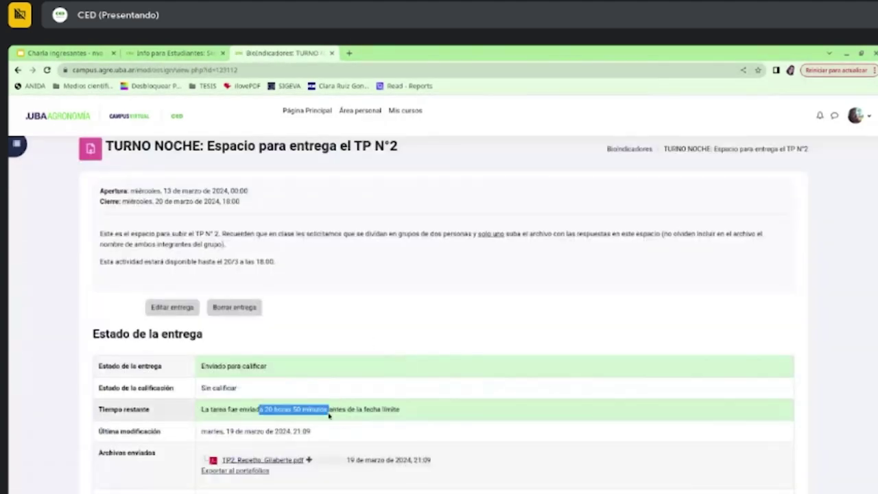
click(466, 313)
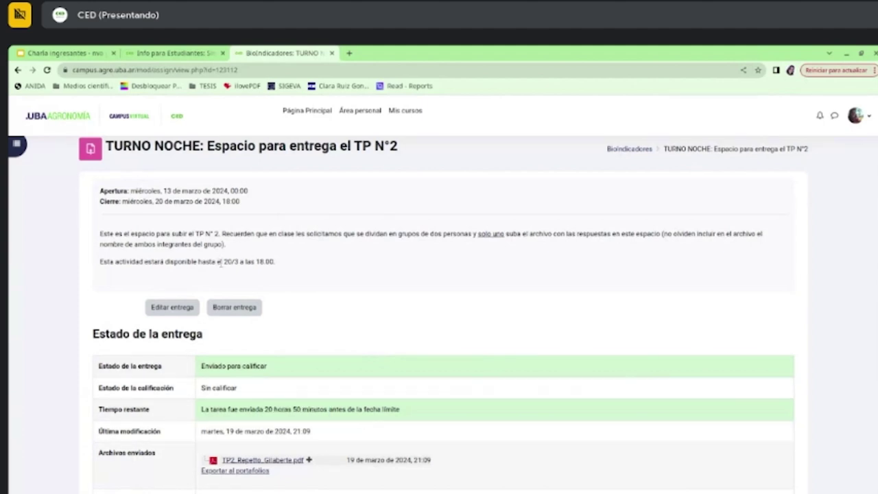
drag(220, 263, 282, 263)
click(547, 294)
scroll(445, 401, down, 1)
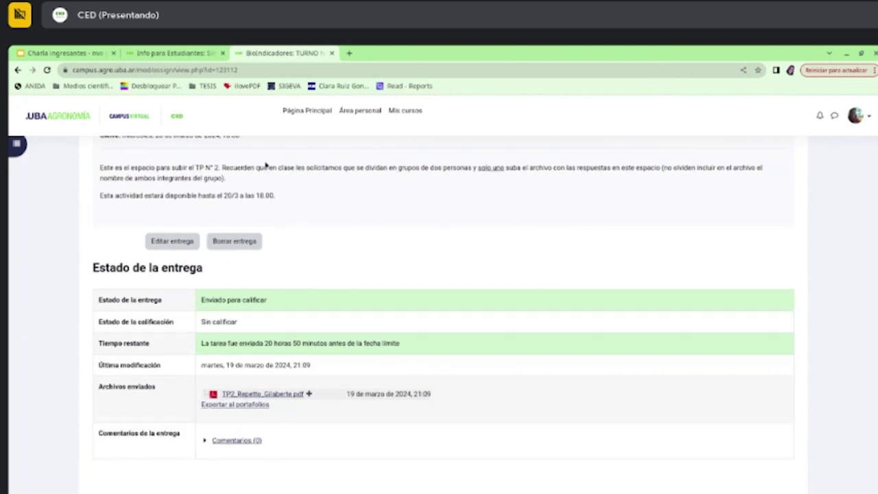
Step: Return to Simulacro de Tarea, go on to the Foro de consultas, and order its debates by last message
click(182, 52)
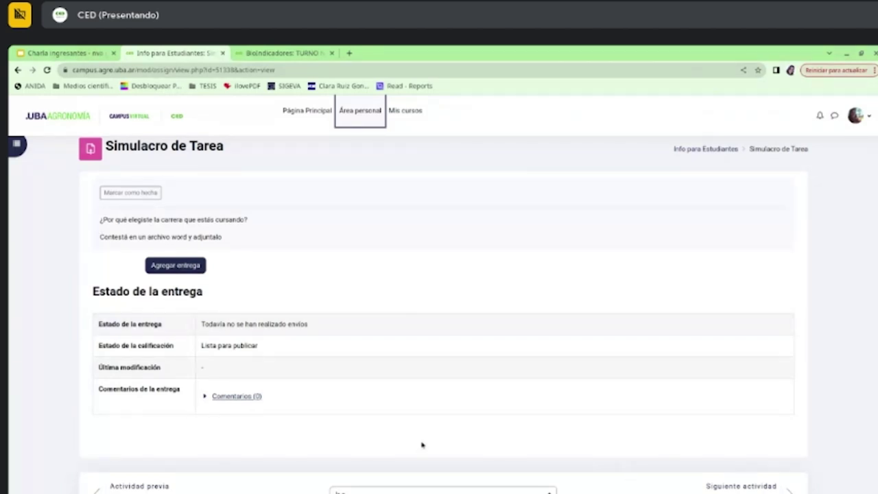
click(740, 486)
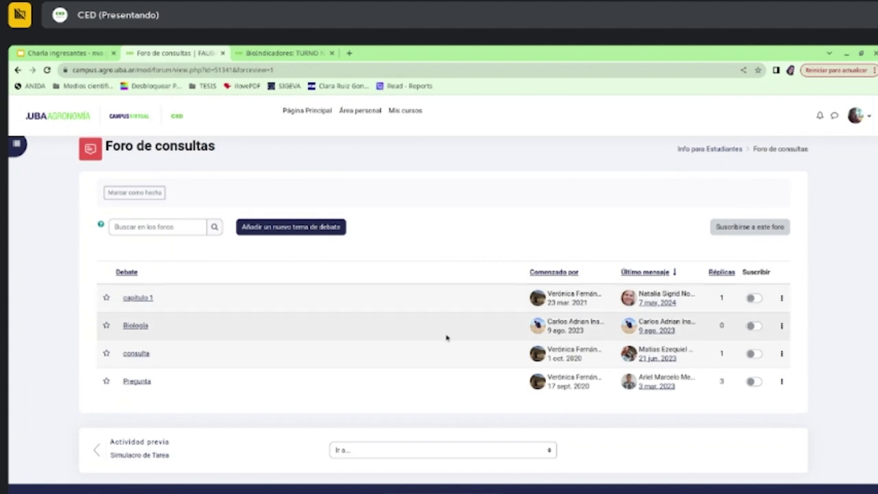
scroll(824, 257, down, 1)
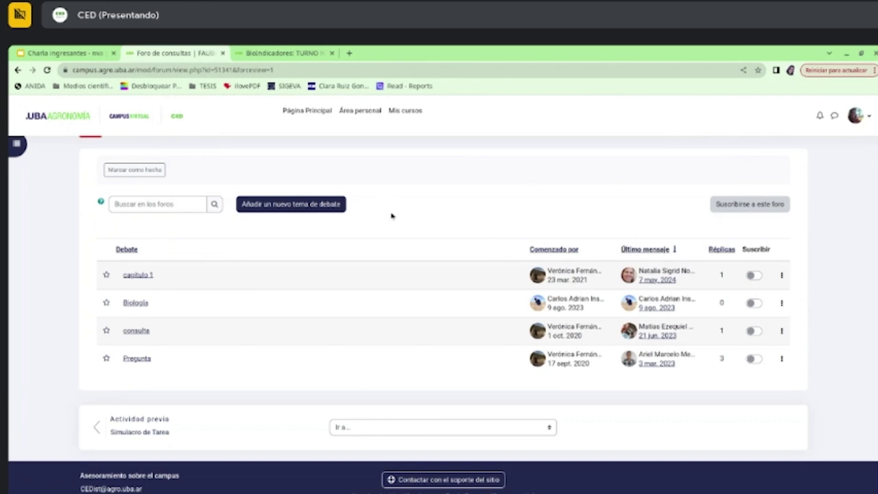
click(675, 252)
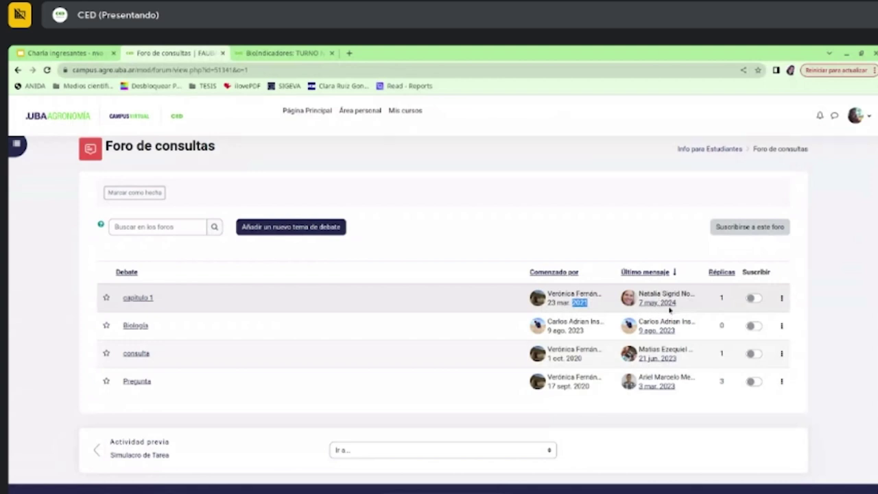
click(481, 267)
Step: Look at the capitulo 1 debate and the reply forms of both its messages, cancel each reply, and return to the forum
click(138, 297)
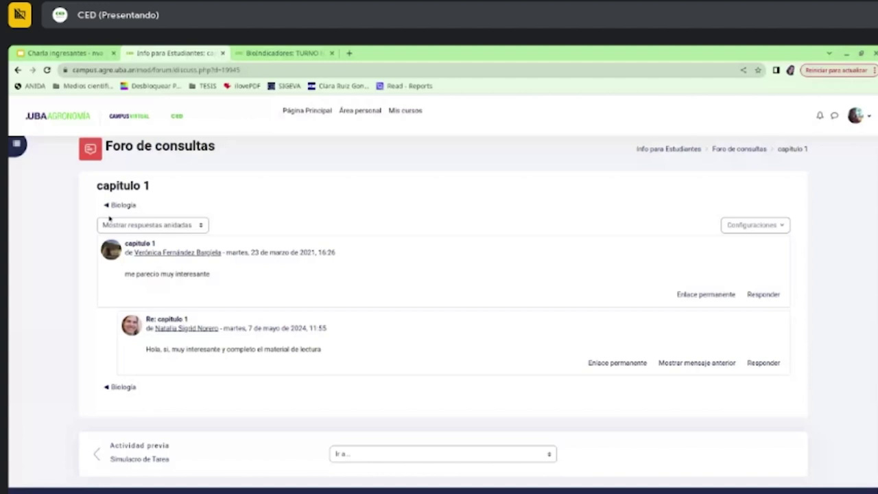
click(261, 295)
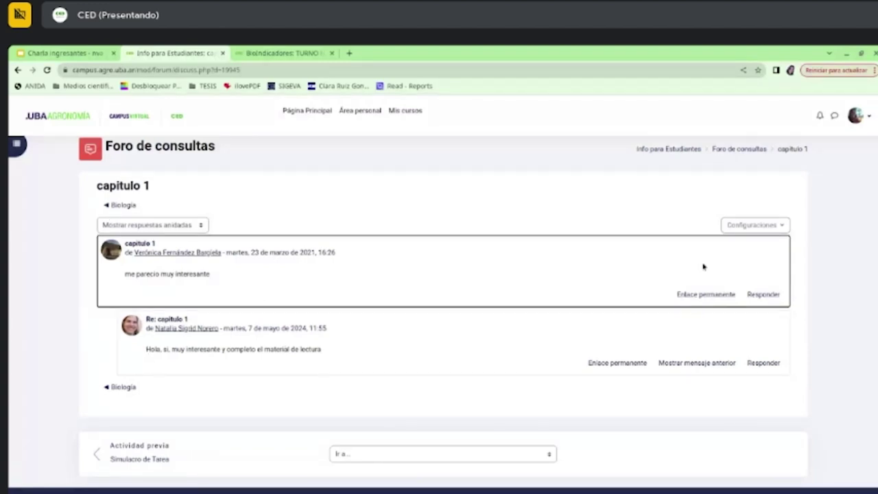
click(766, 296)
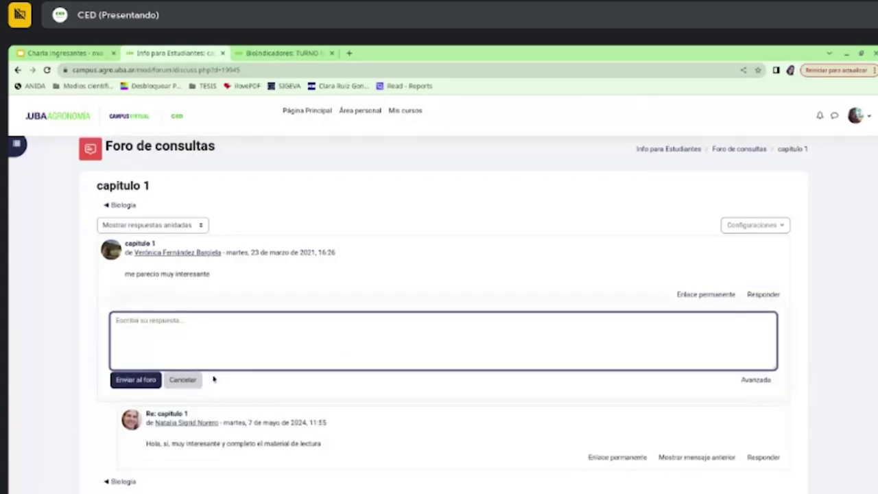
click(182, 379)
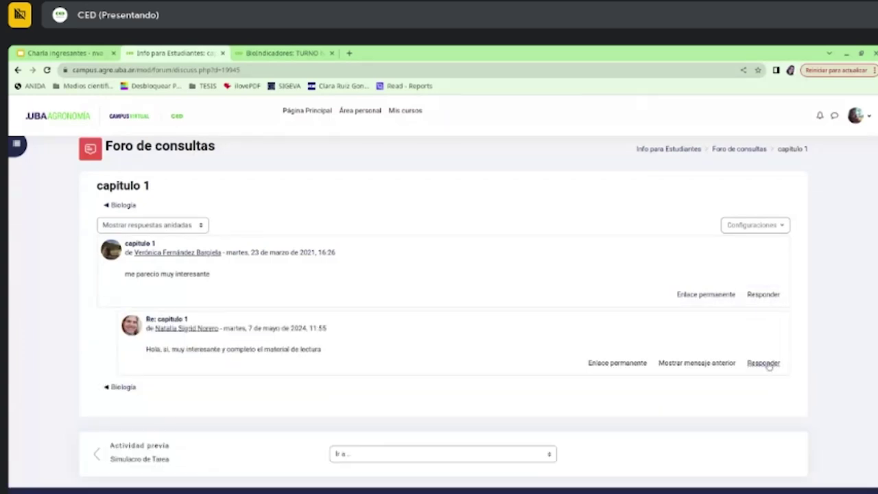
click(759, 364)
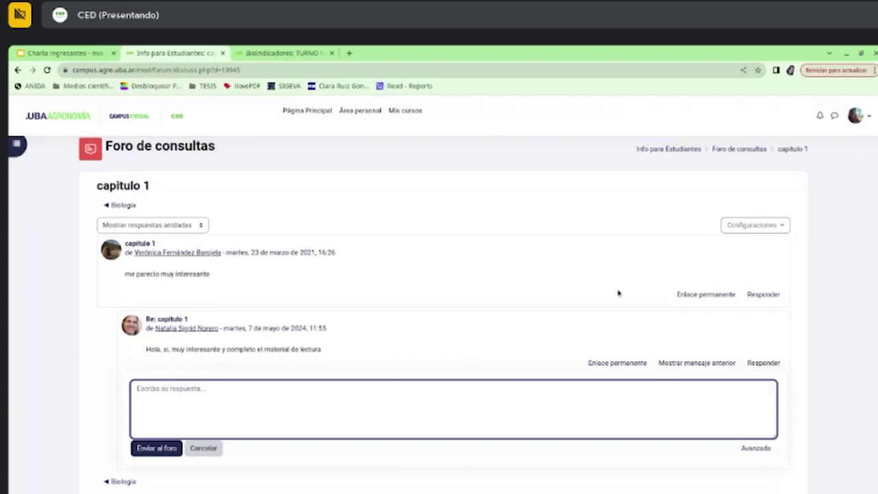
click(216, 452)
click(738, 148)
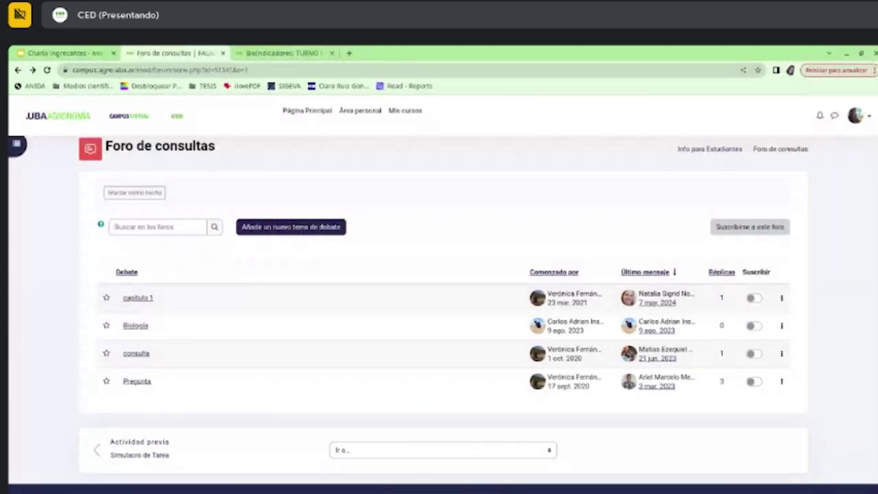
Step: Subscribe to the whole Foro de consultas, cancel that subscription, and subscribe only to the capitulo 1 debate
click(773, 232)
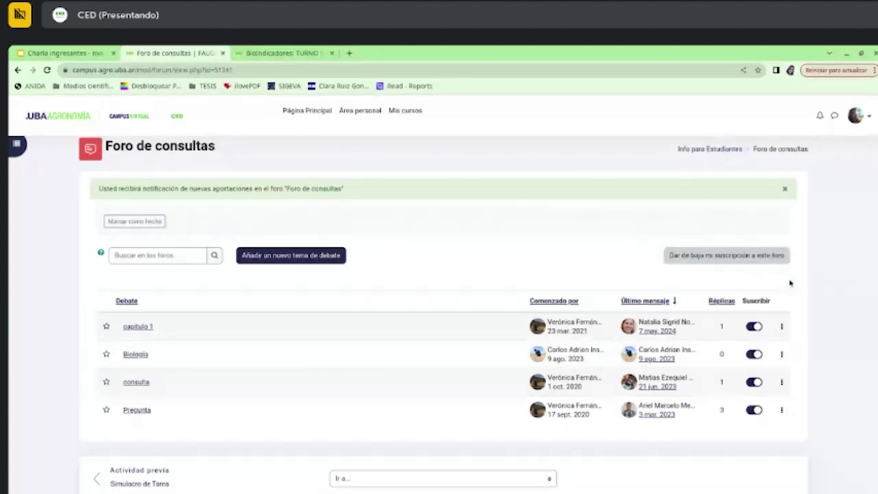
click(755, 263)
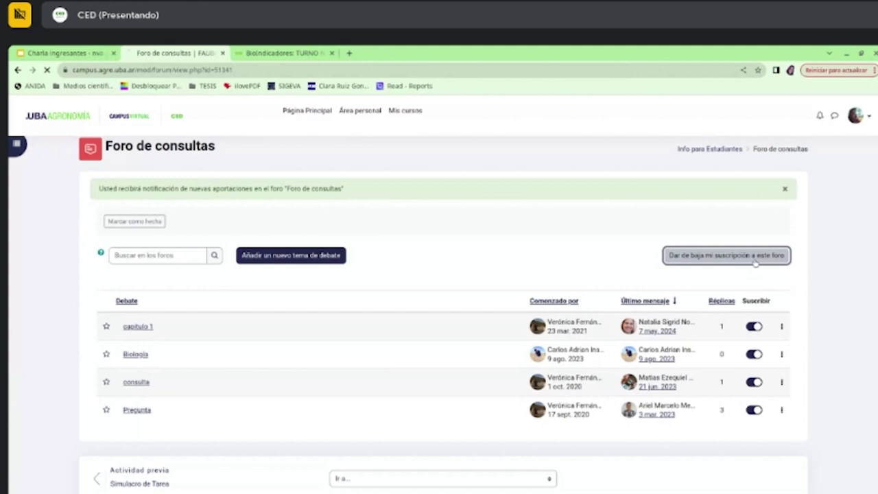
click(753, 326)
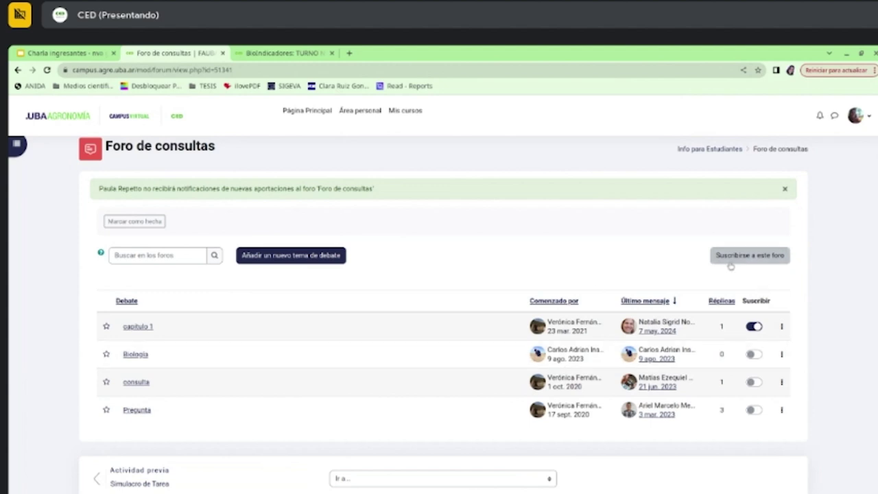
Step: Return to the Información para ESTUDIANTES course, view its Evaluaciones section, and open the General section
click(730, 152)
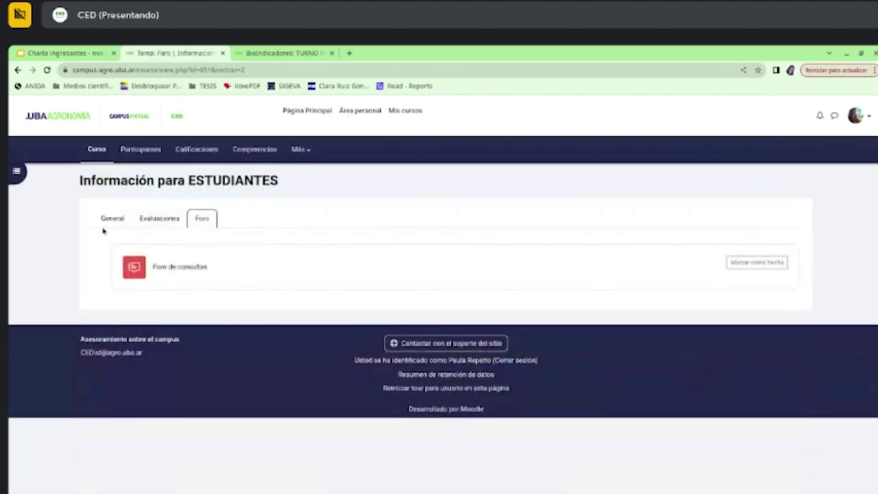
click(152, 221)
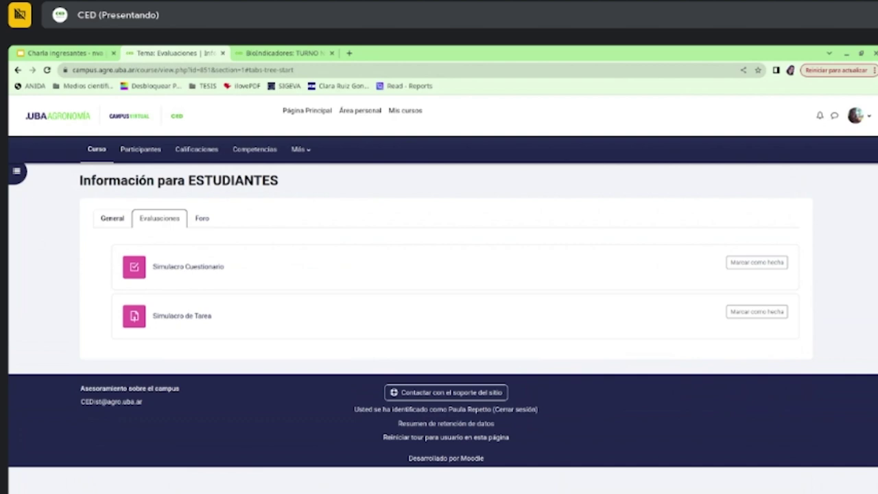
click(122, 219)
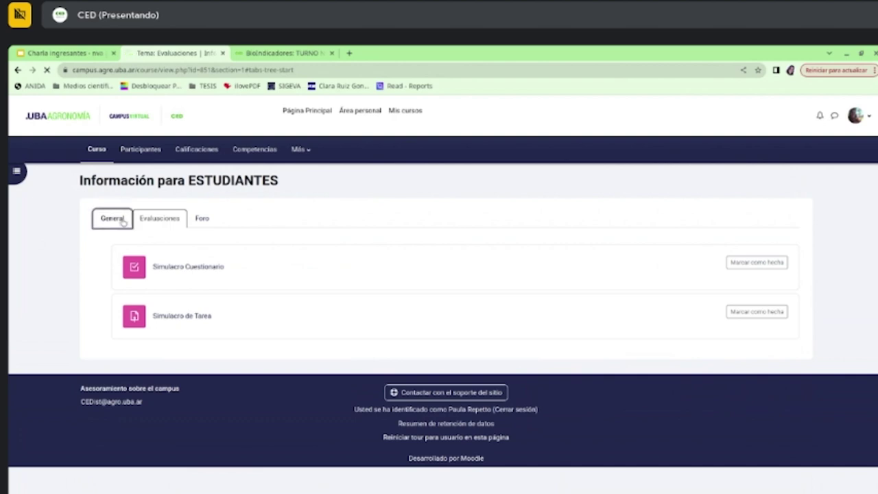